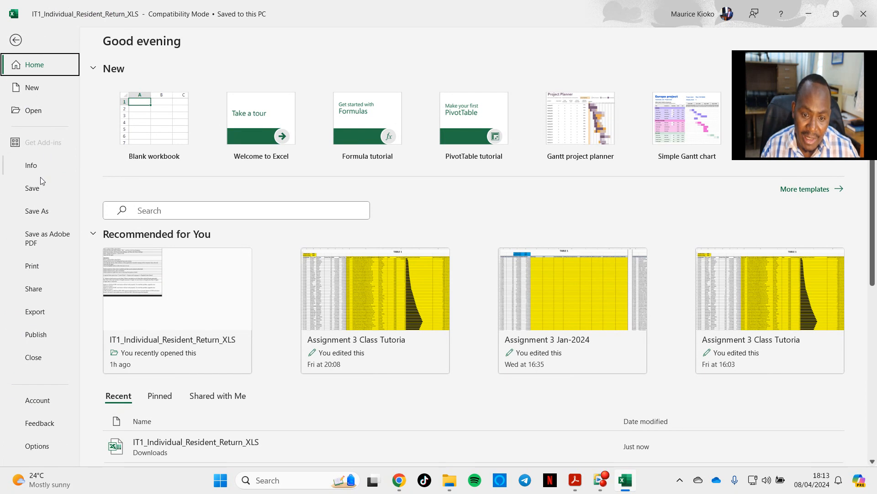
# Step: Save the tax return workbook in Downloads as an Excel Macro-Enabled Workbook (*.xlsm) and close it
pyautogui.click(43, 210)
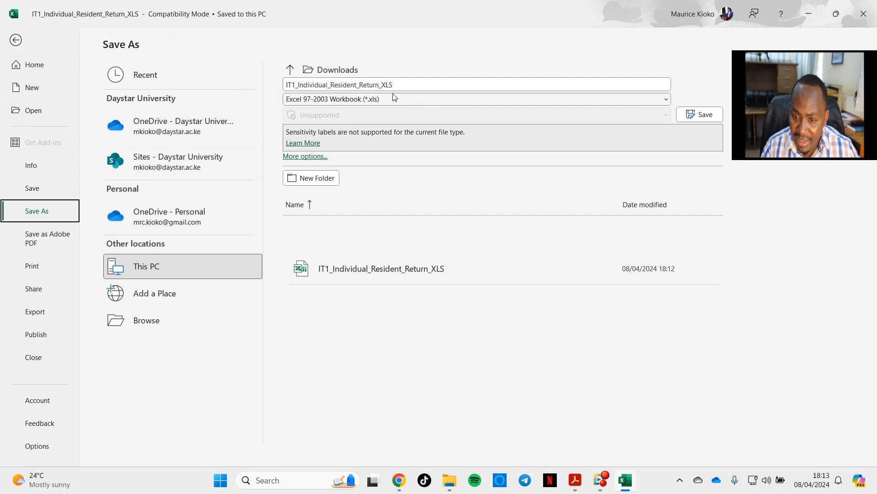
pyautogui.click(406, 99)
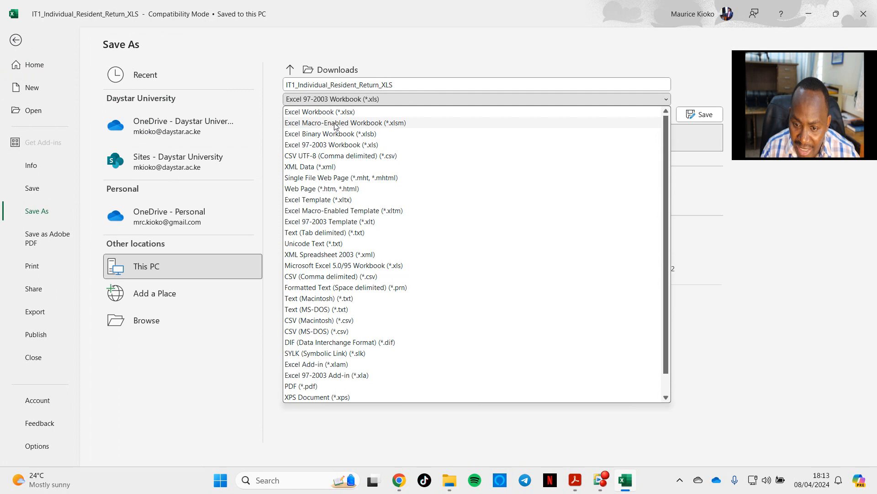
pyautogui.click(380, 123)
pyautogui.click(708, 115)
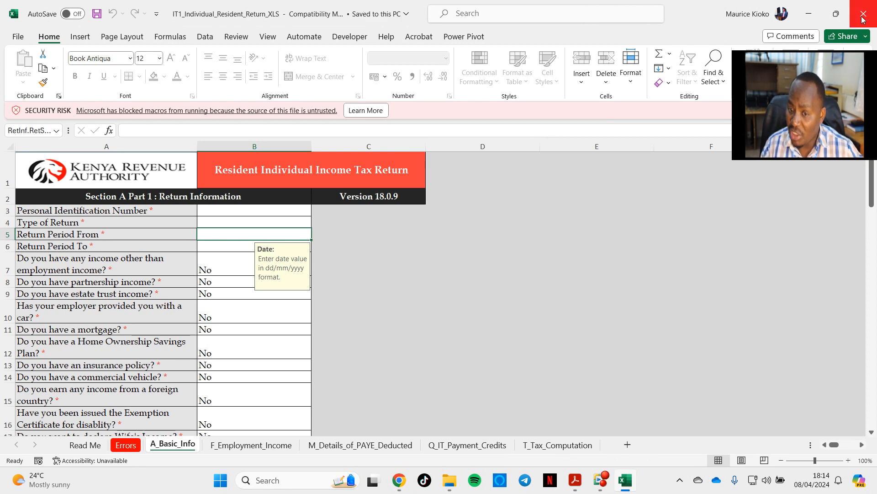
pyautogui.click(863, 17)
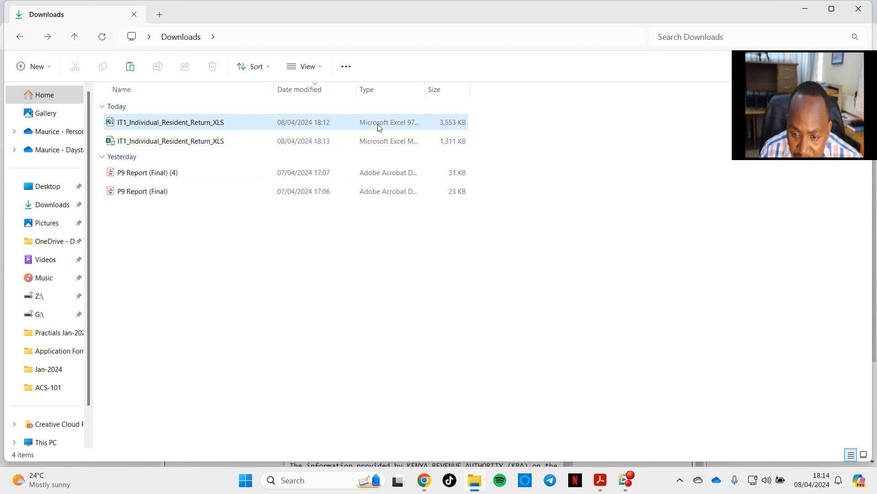
# Step: Widen the Type column in Downloads, open the macro-enabled copy of IT1_Individual_Resident_Return_XLS and dismiss its cut-and-paste notice
pyautogui.moveTo(425, 89); pyautogui.dragTo(517, 89)
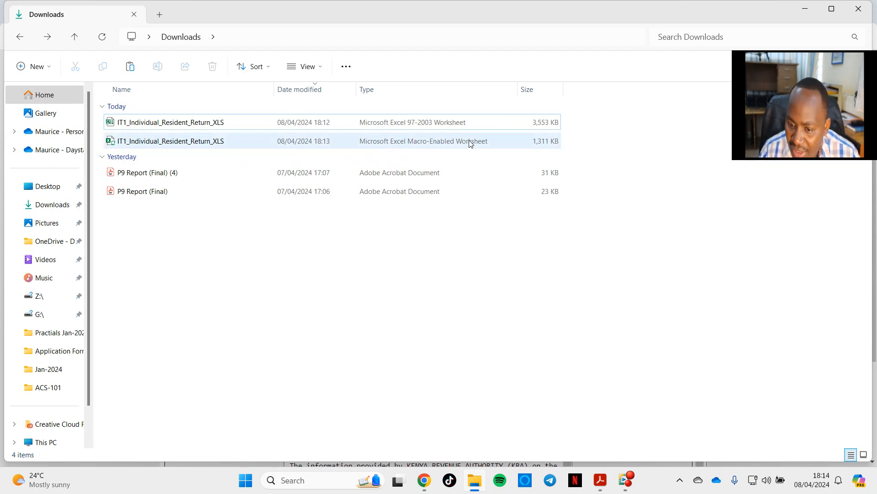
pyautogui.doubleClick(152, 143)
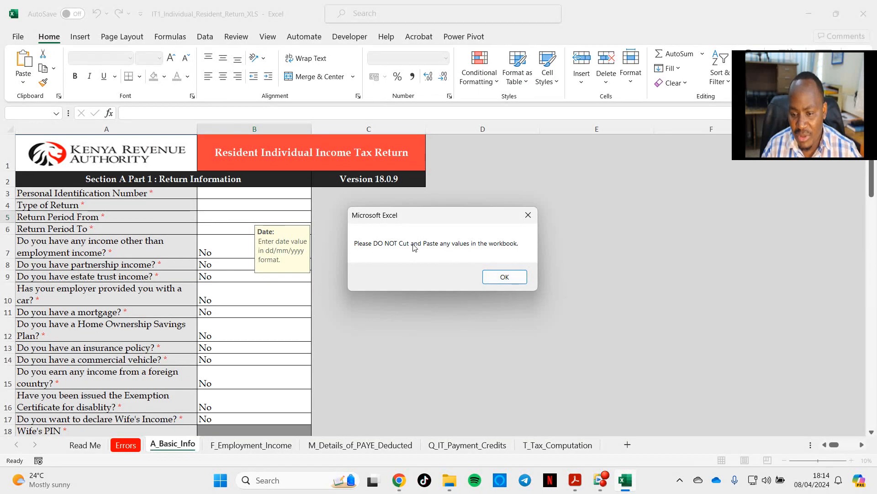
pyautogui.click(509, 278)
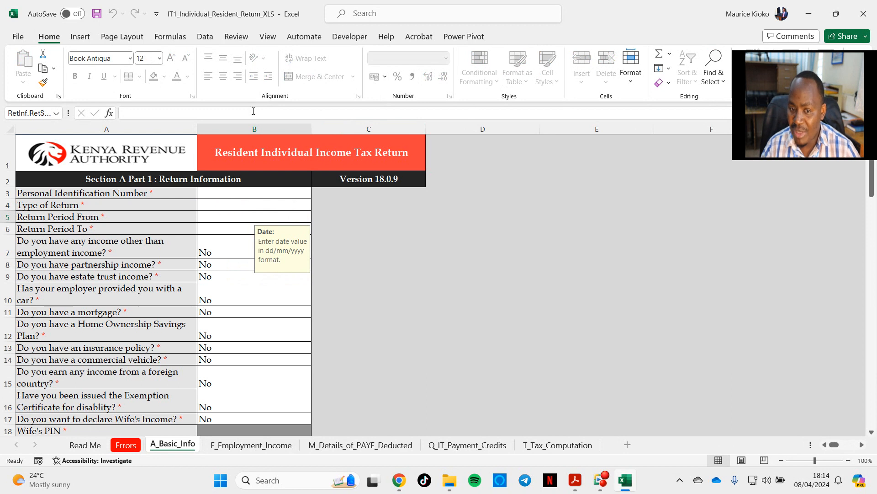
# Step: Enter the taxpayer's Personal Identification Number in Section A Part 1, Return Information
pyautogui.click(231, 194)
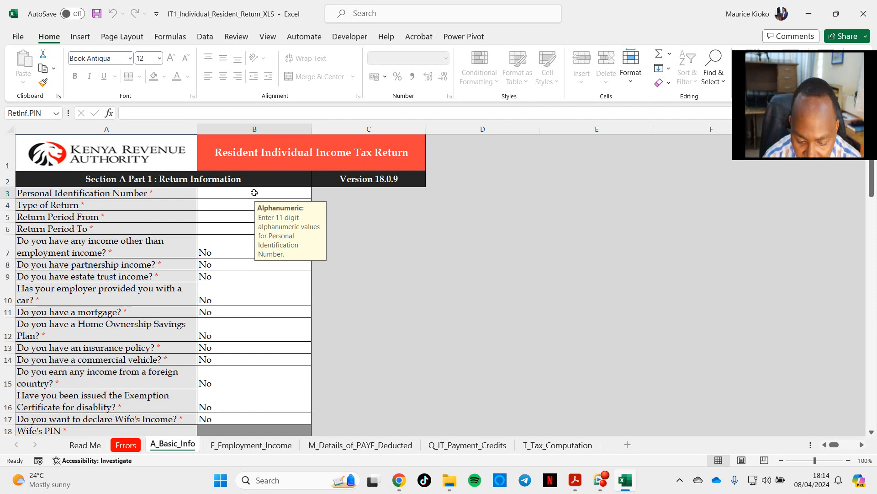
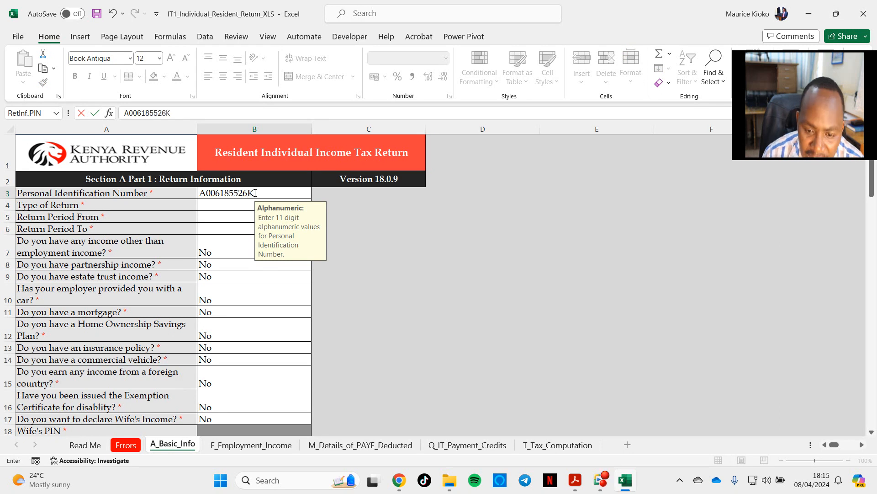
# Step: Set the Type of Return to Original
pyautogui.click(221, 206)
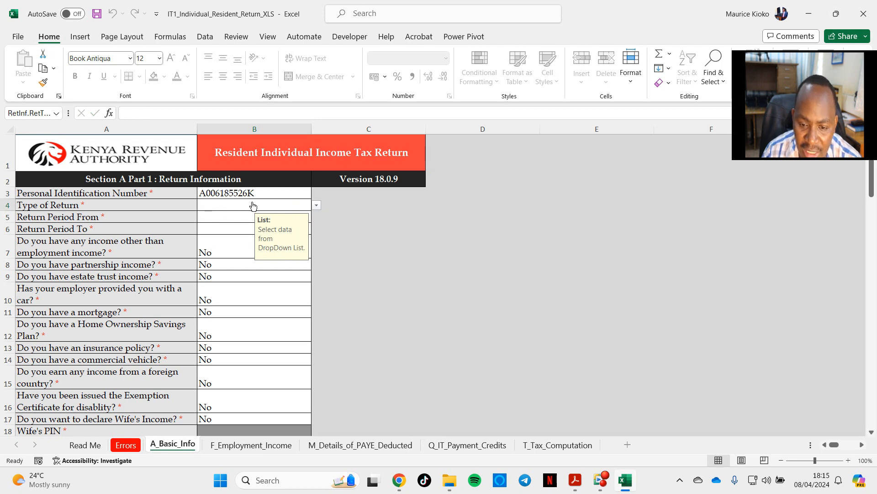
pyautogui.click(317, 205)
pyautogui.click(220, 215)
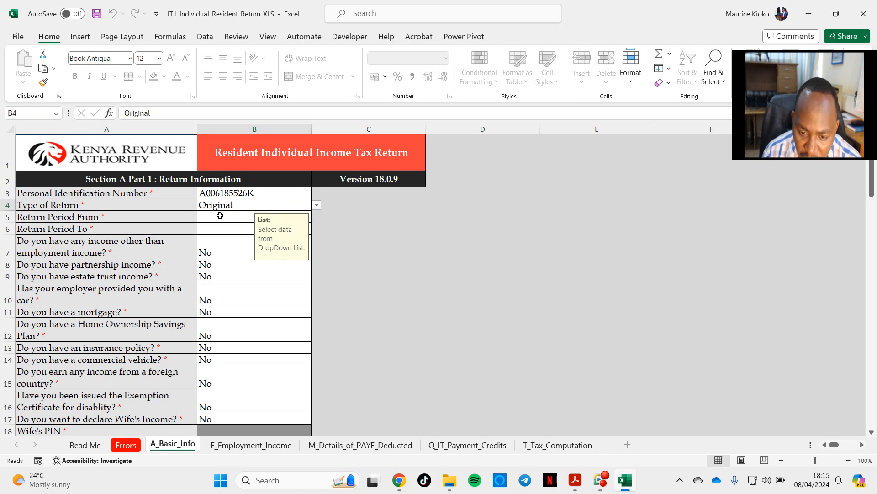
# Step: Set the return period from 01/01/2023 to 31/12/2023
pyautogui.click(230, 221)
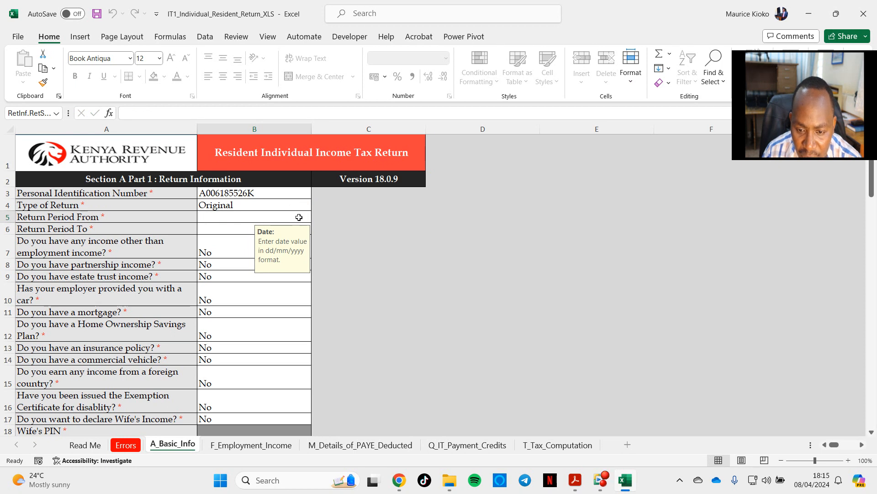
pyautogui.write('01/01/2023')
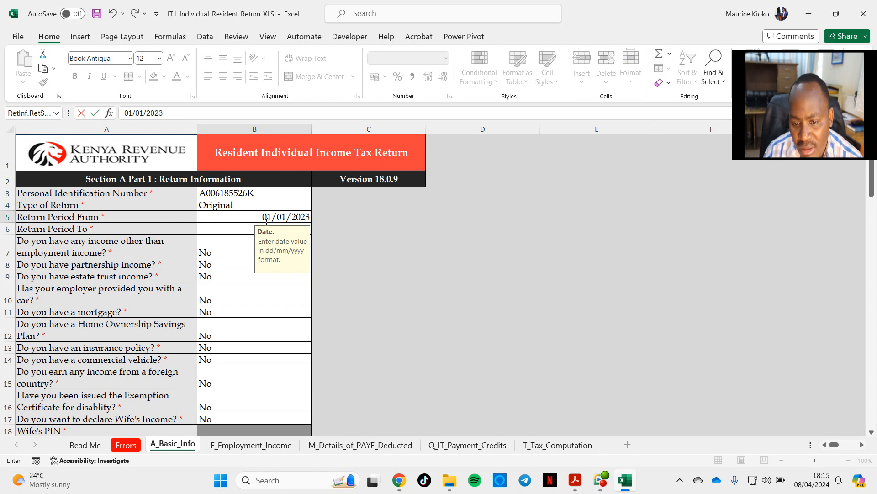
pyautogui.click(228, 231)
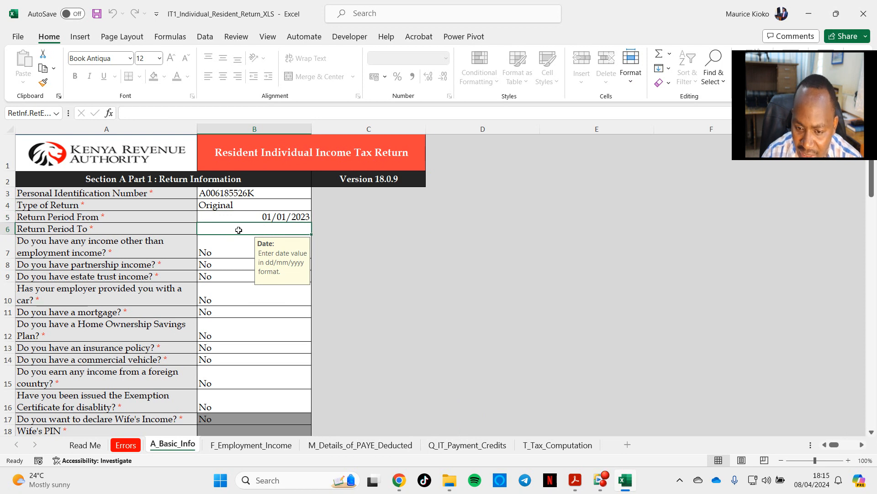
pyautogui.write('31/1')
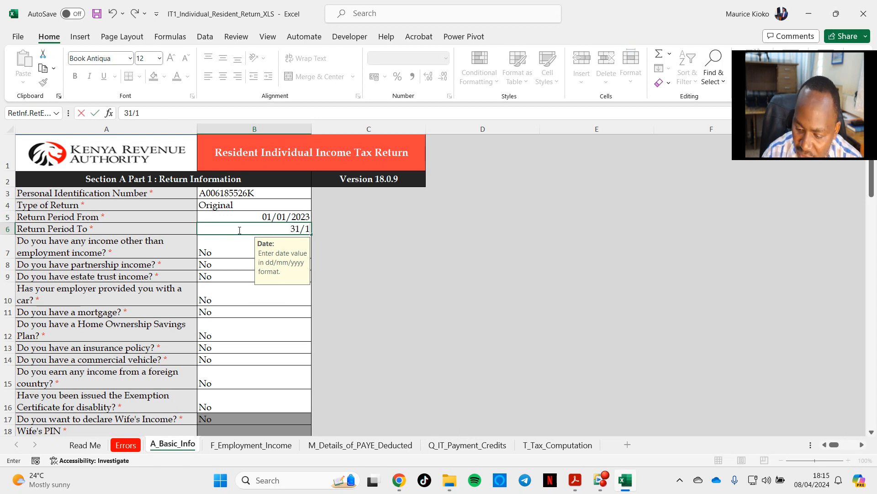
pyautogui.write('2/2023')
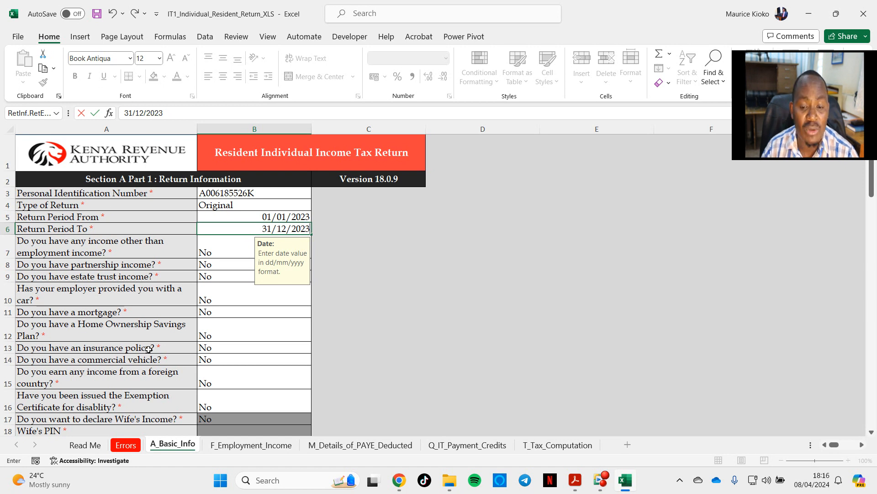
# Step: Set the answer to "Do you have an insurance policy?" to Yes
pyautogui.click(221, 349)
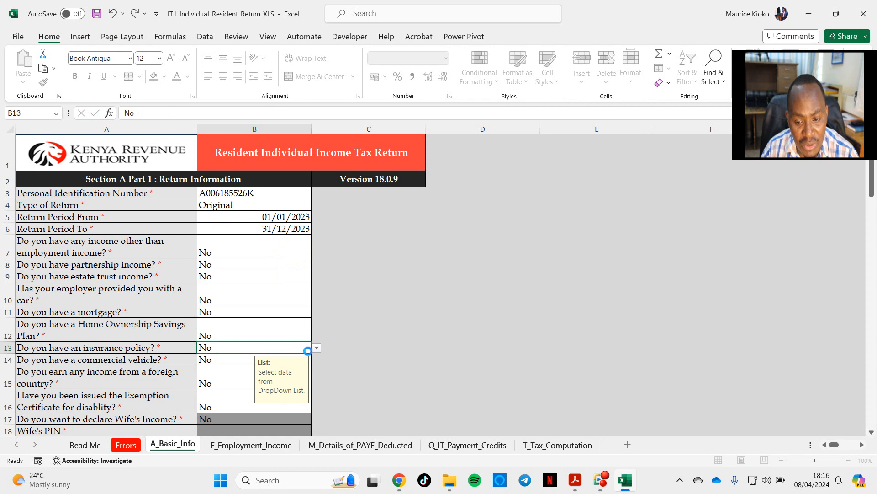
pyautogui.press('Up')
pyautogui.press('Up')
pyautogui.press('Up')
pyautogui.press('Up')
pyautogui.press('Up')
pyautogui.press('Up')
pyautogui.press('Up')
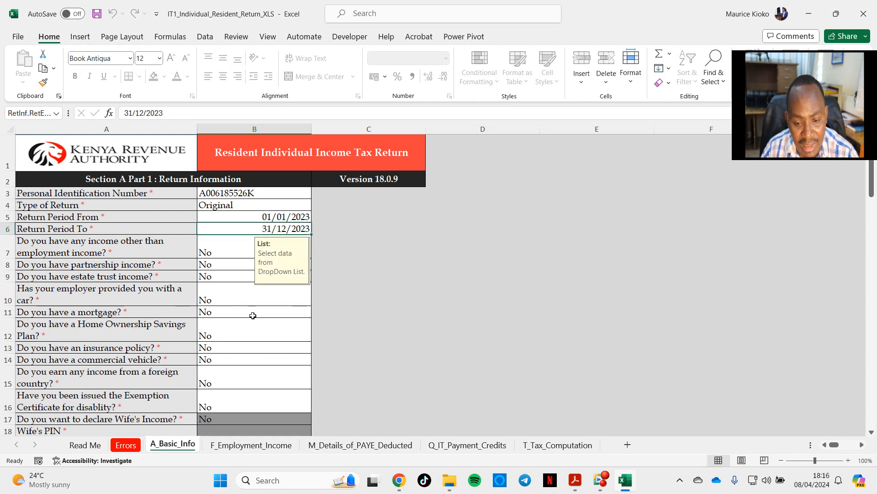
pyautogui.click(274, 349)
pyautogui.click(316, 348)
pyautogui.click(243, 359)
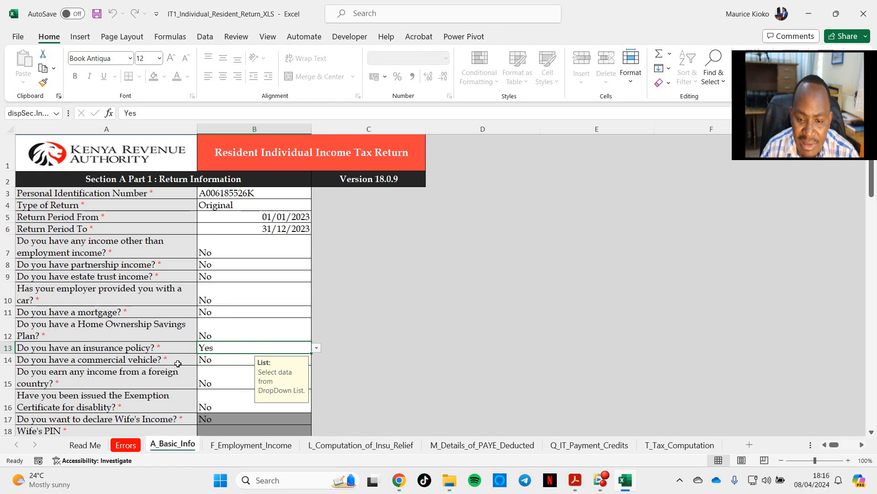
# Step: Review the remaining sections of A_Basic_Info and examine the income columns and half-year totals on the F_Employment_Income sheet
pyautogui.scroll(-7, 197, 366)
pyautogui.scroll(-4, 197, 366)
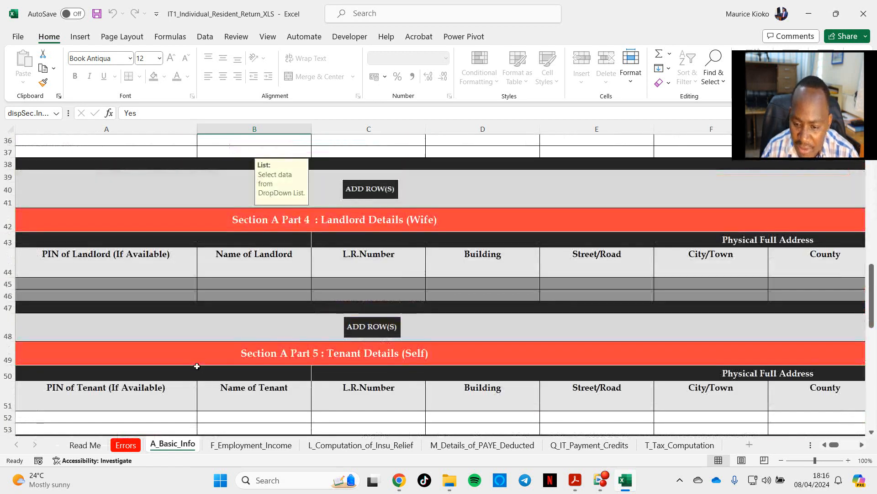
pyautogui.scroll(-3, 197, 365)
pyautogui.scroll(-2, 208, 351)
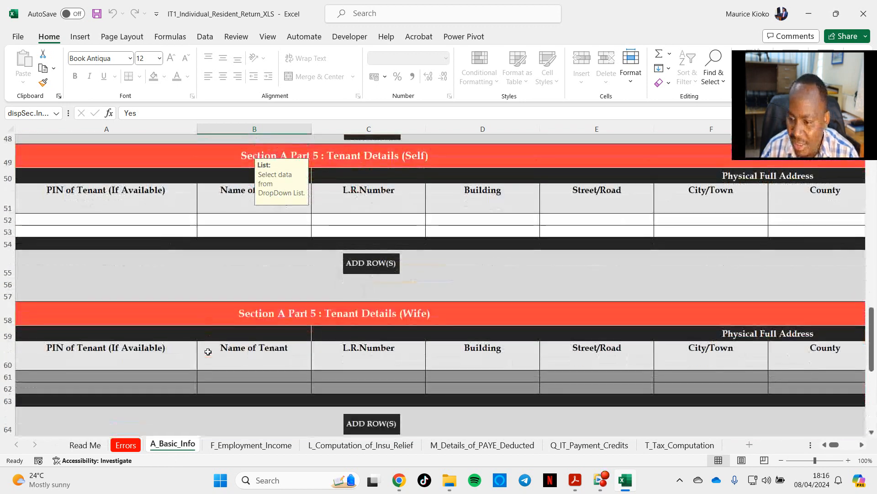
pyautogui.scroll(-3, 208, 352)
pyautogui.scroll(-2, 211, 350)
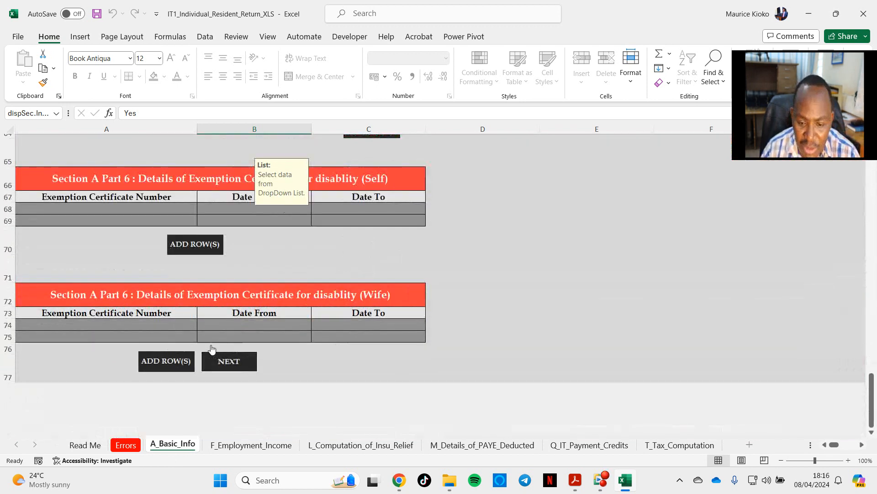
pyautogui.click(257, 446)
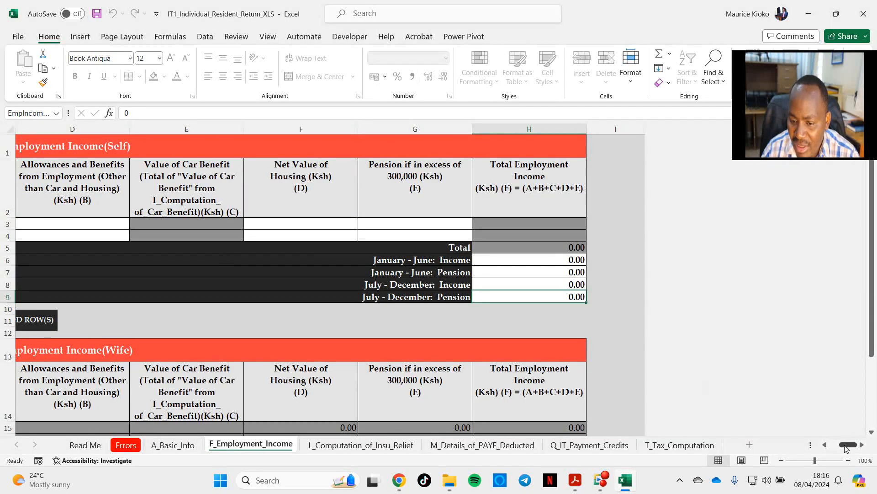
pyautogui.hscroll(1, 846, 450)
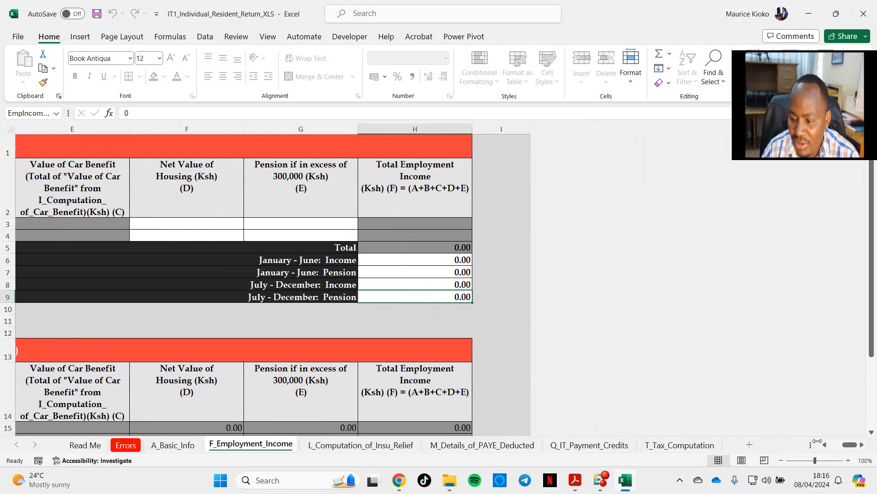
pyautogui.hscroll(-4, 827, 444)
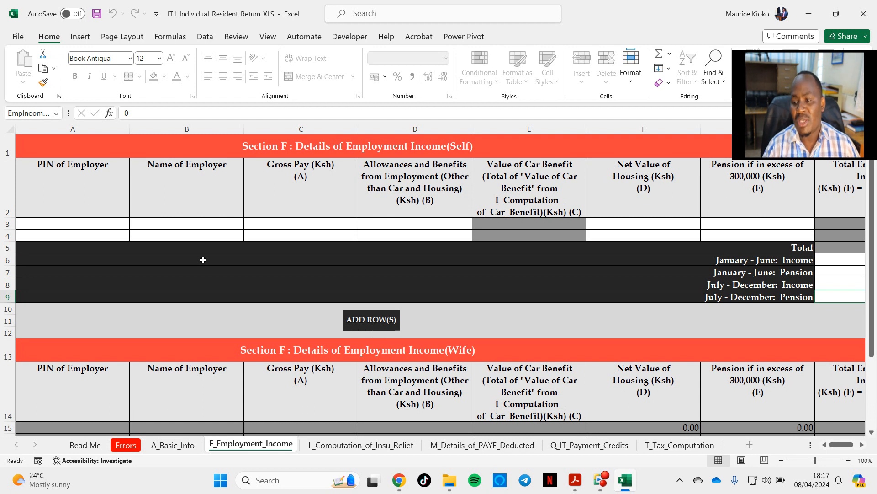
# Step: Enter the employer's PIN in the first row of Section F (Self), removing the extra digit to fit the 11-character format
pyautogui.moveTo(399, 480)
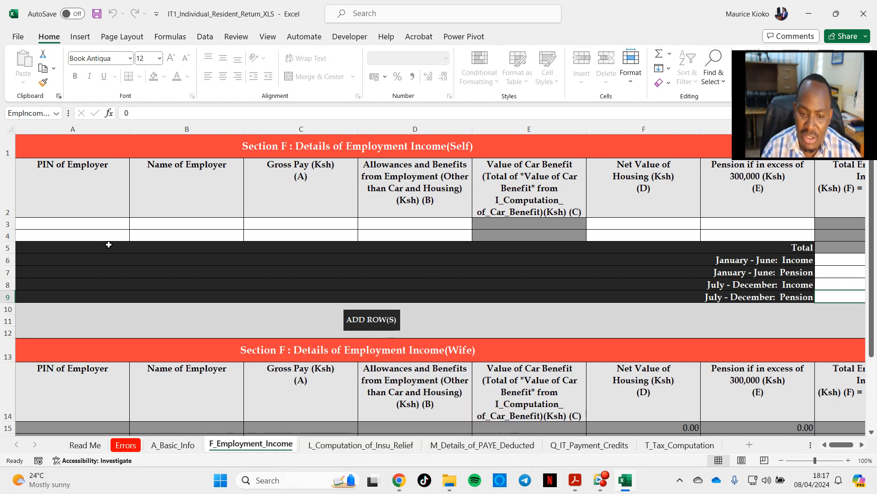
pyautogui.click(67, 223)
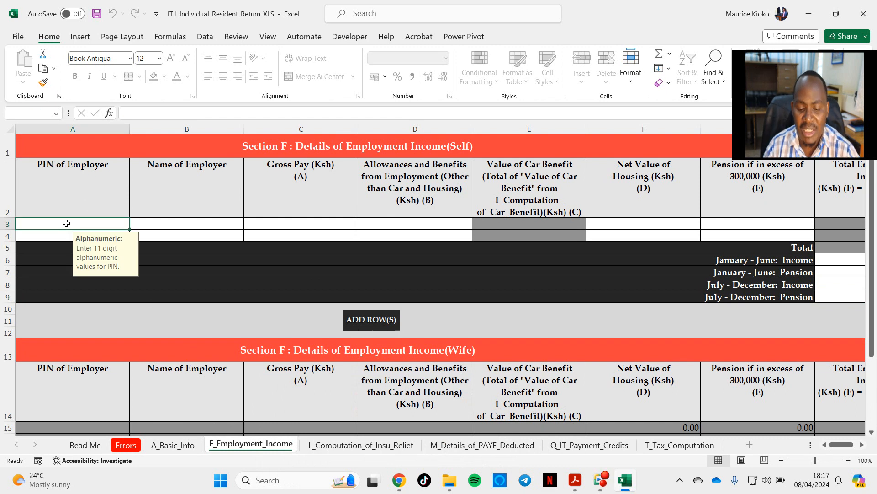
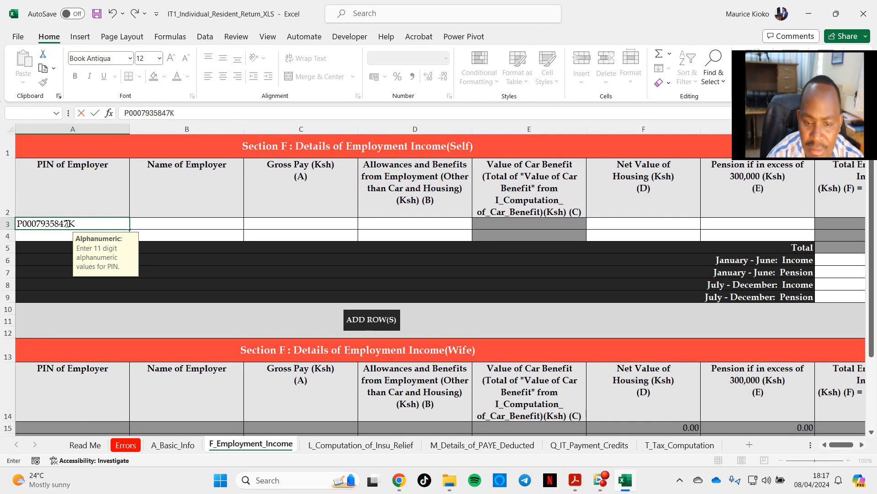
pyautogui.press('Return')
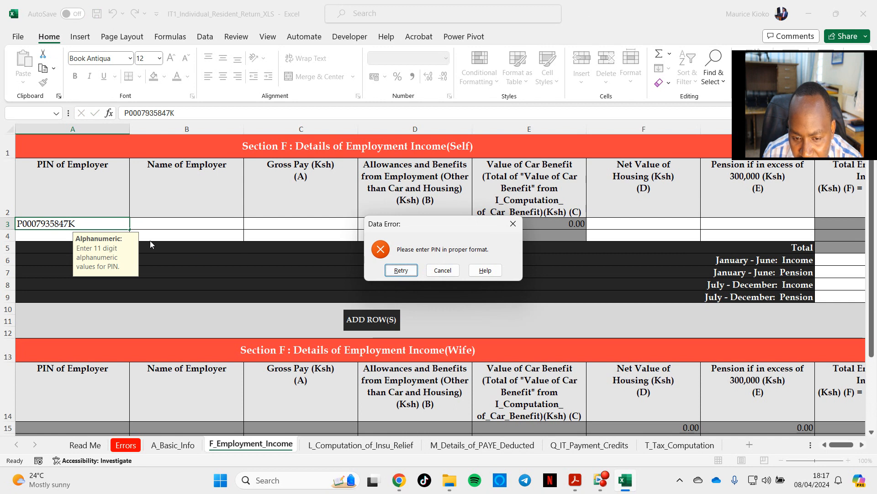
pyautogui.press('Return')
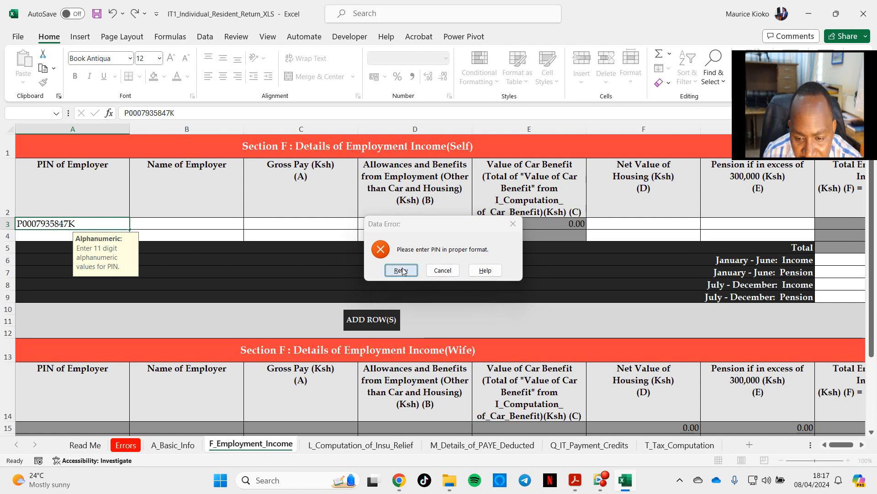
pyautogui.click(69, 222)
pyautogui.press('BackSpace')
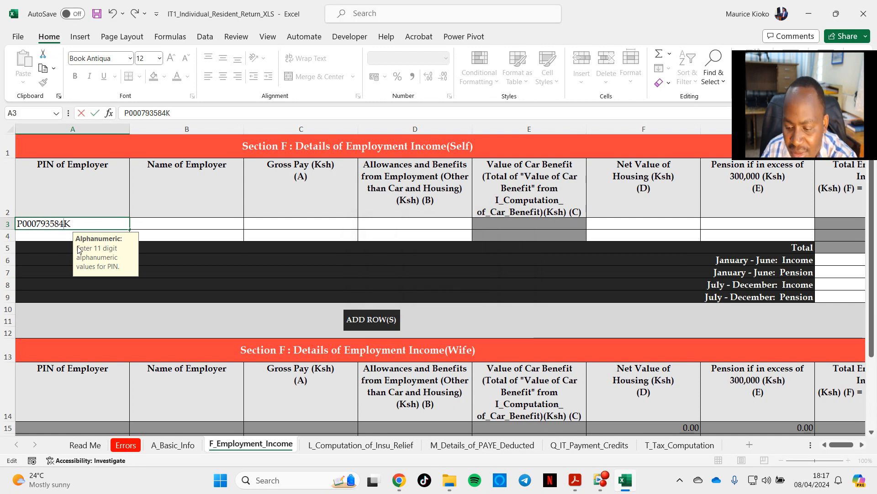
pyautogui.press('Tab')
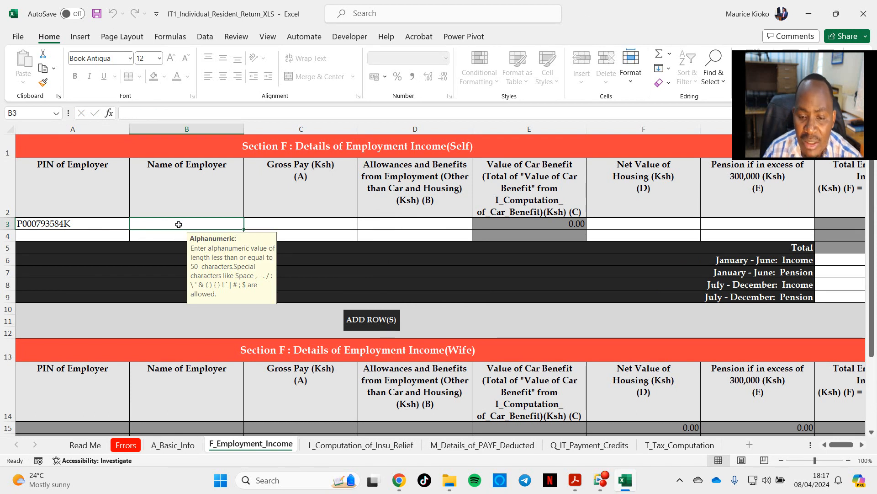
# Step: Enter DAYSTAR UNI. as the name of the employer in the first row of Section F (Self)
pyautogui.write('DAYSTAR U')
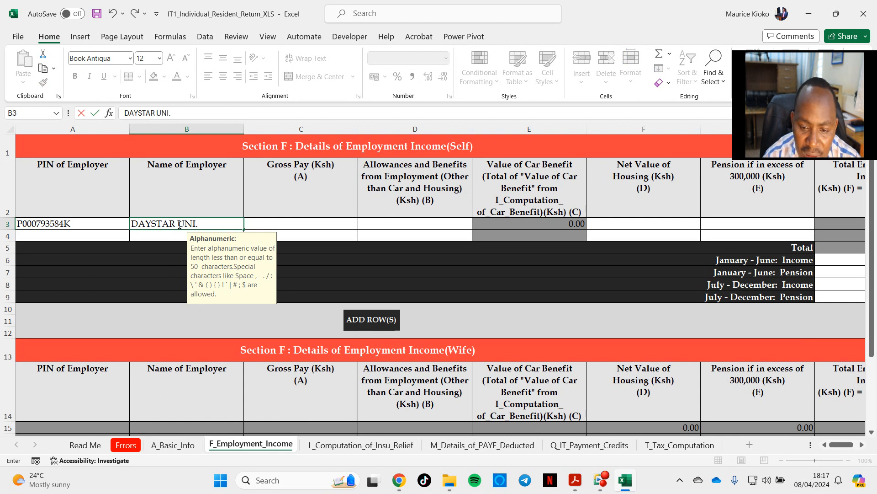
pyautogui.write('NI.')
pyautogui.press('Tab')
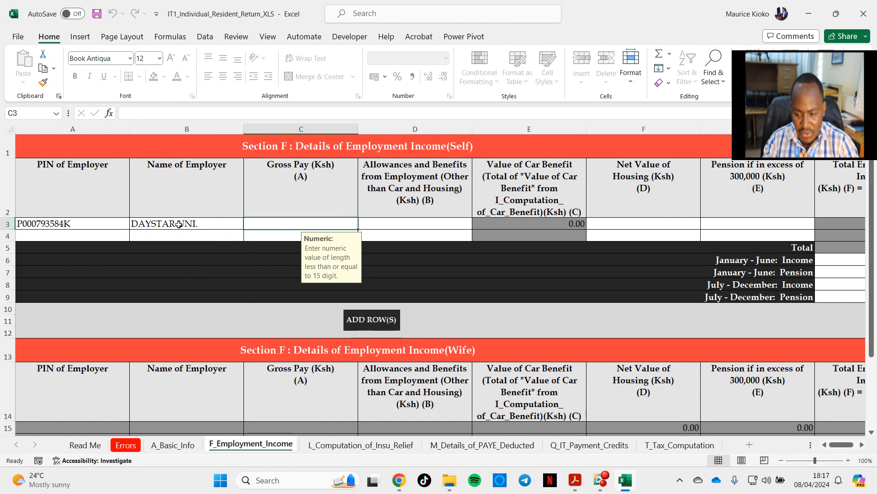
# Step: Switch to Acrobat and compare the pay, relief and tax columns of the two 2023 P9 reports
pyautogui.click(576, 478)
pyautogui.click(555, 440)
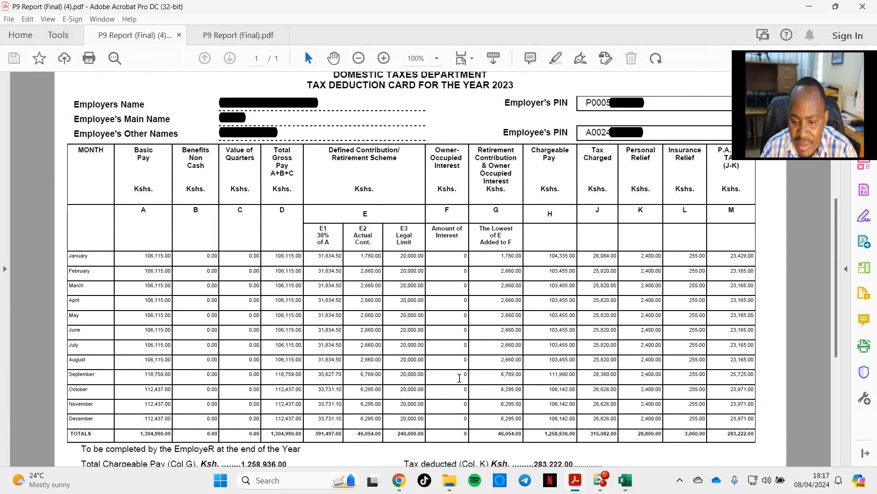
pyautogui.click(239, 35)
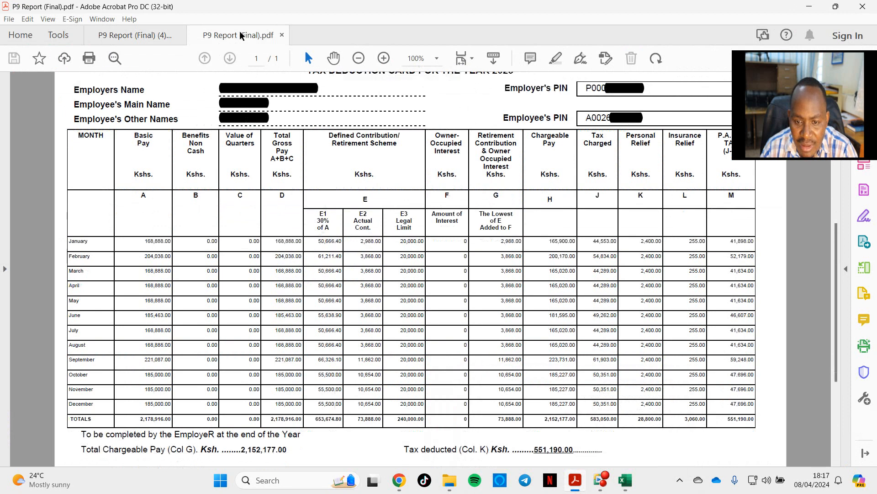
pyautogui.click(133, 35)
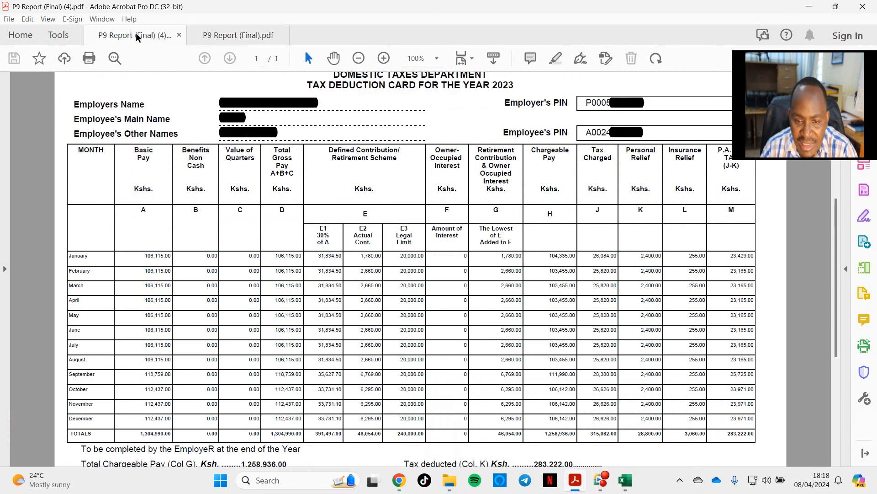
pyautogui.click(252, 39)
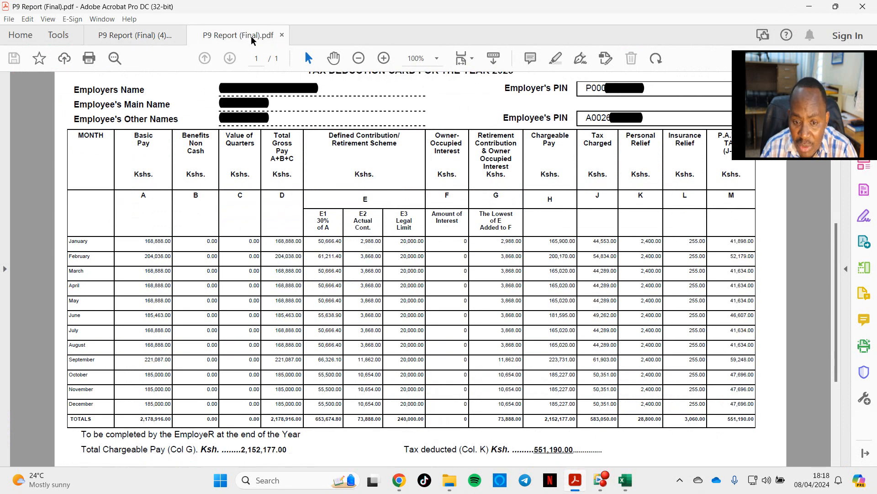
pyautogui.scroll(1, 282, 266)
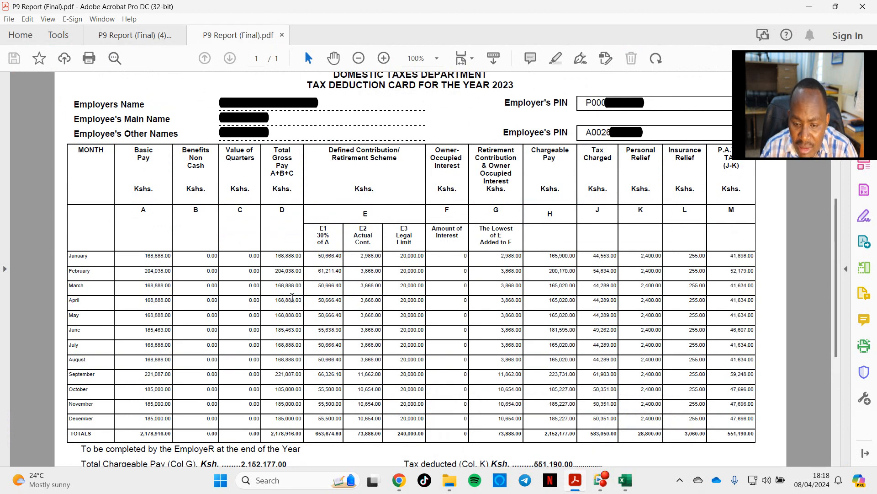
pyautogui.scroll(-1, 282, 265)
pyautogui.click(137, 35)
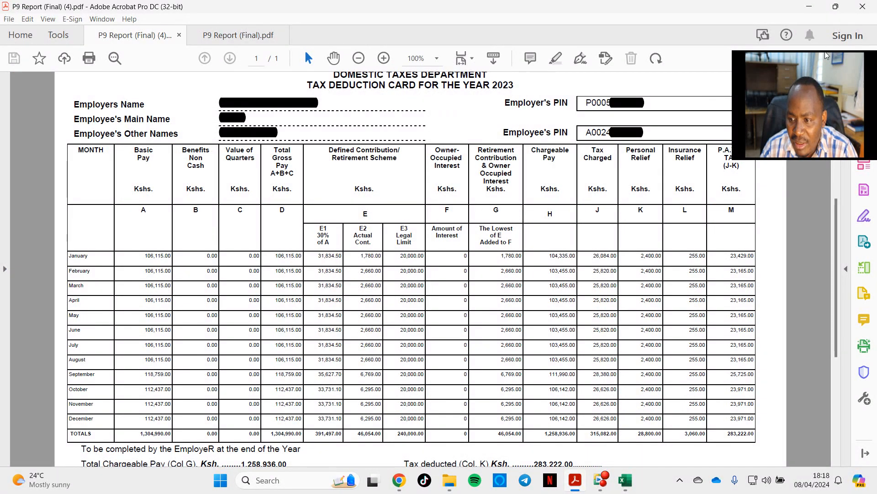
pyautogui.moveTo(827, 55); pyautogui.dragTo(830, 360)
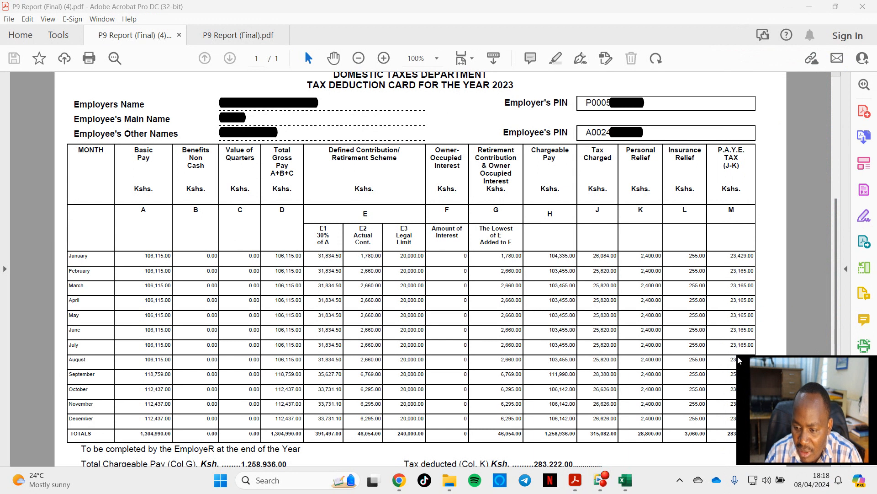
pyautogui.moveTo(737, 357); pyautogui.dragTo(781, 388)
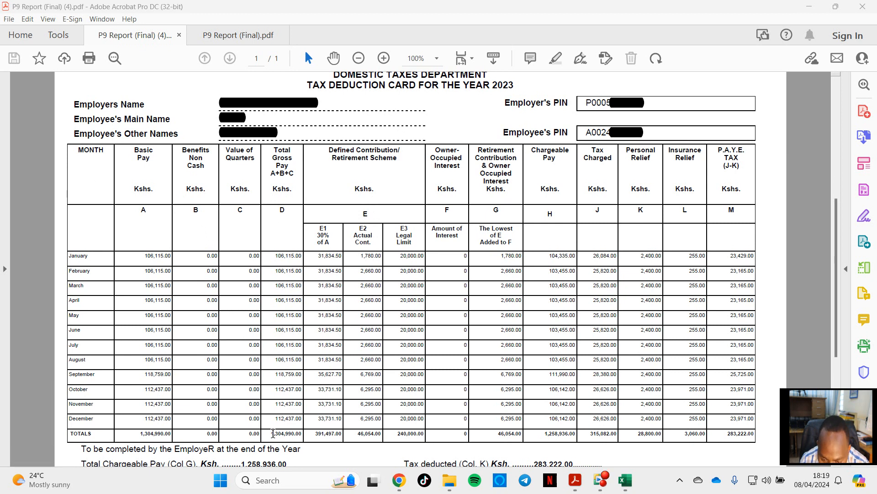
# Step: Copy the total gross pay of 1,304,990 from the P9 report into the employer's Gross Pay cell in the Excel return
pyautogui.moveTo(281, 432); pyautogui.dragTo(295, 434)
pyautogui.hotkey('ctrl', 'c')
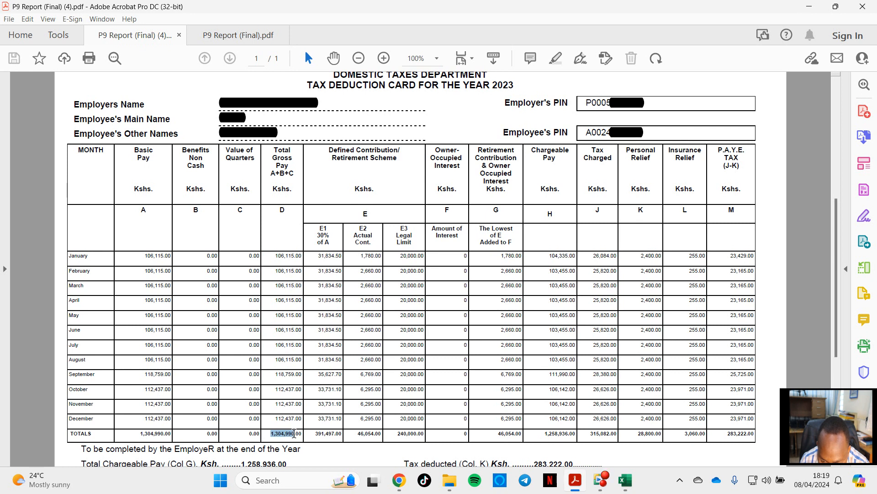
pyautogui.click(620, 479)
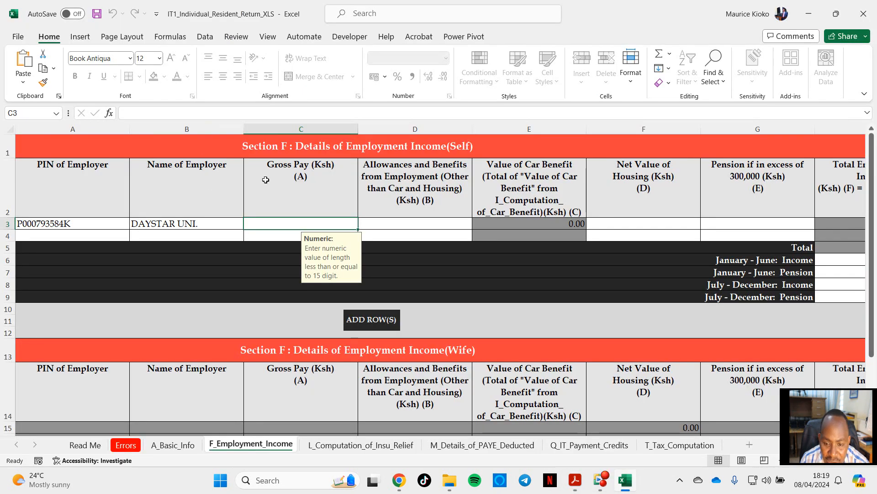
pyautogui.click(198, 110)
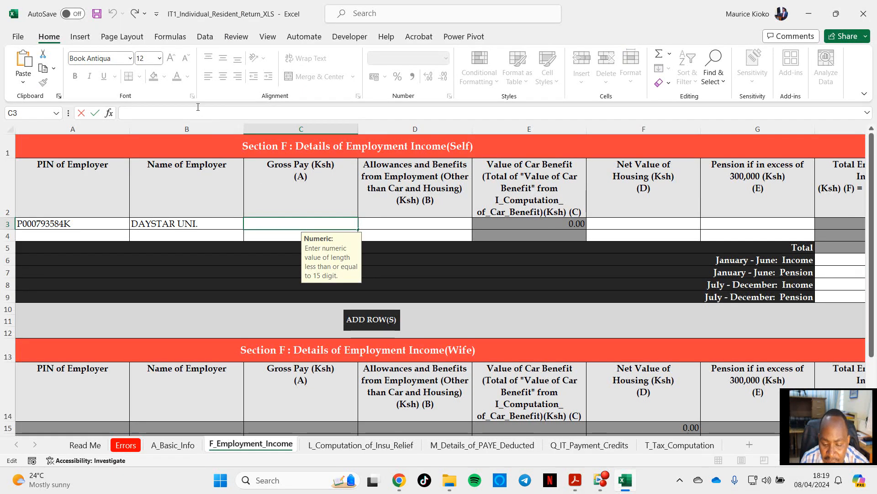
pyautogui.hotkey('ctrl', 'v')
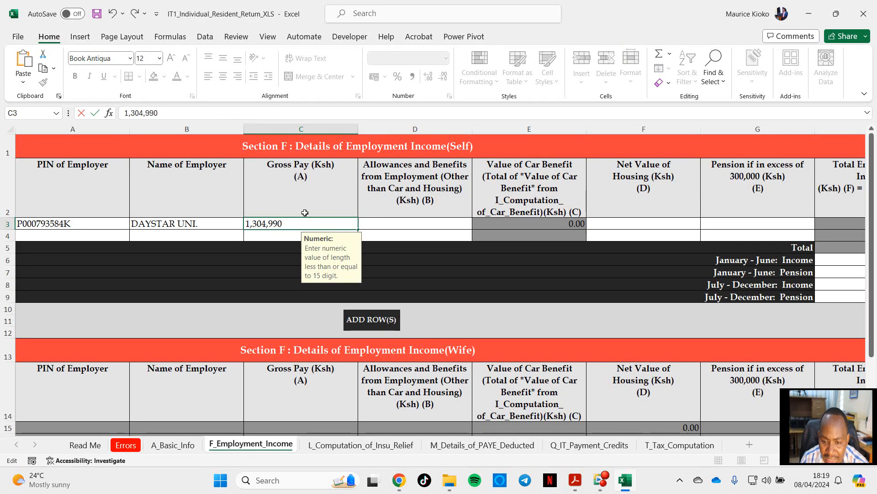
pyautogui.click(397, 223)
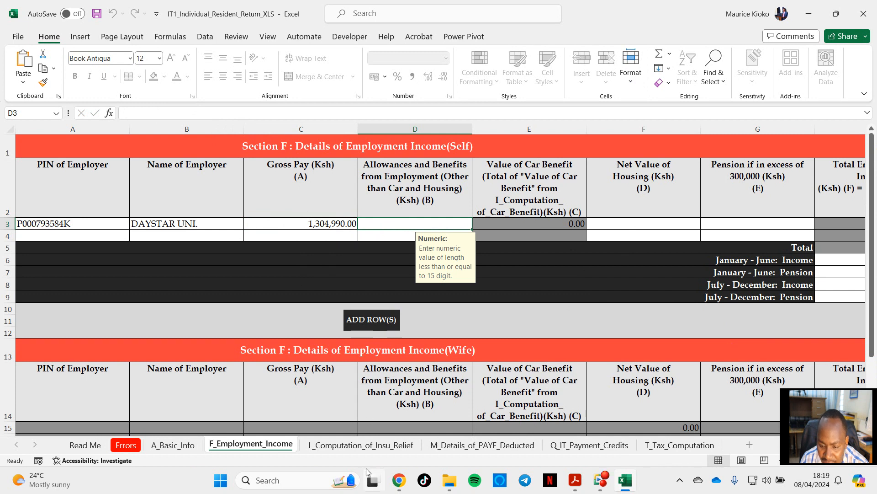
# Step: Set both the Net Value of Housing and the Pension if in excess of 300,000 to 0 for the employer
pyautogui.press('Tab')
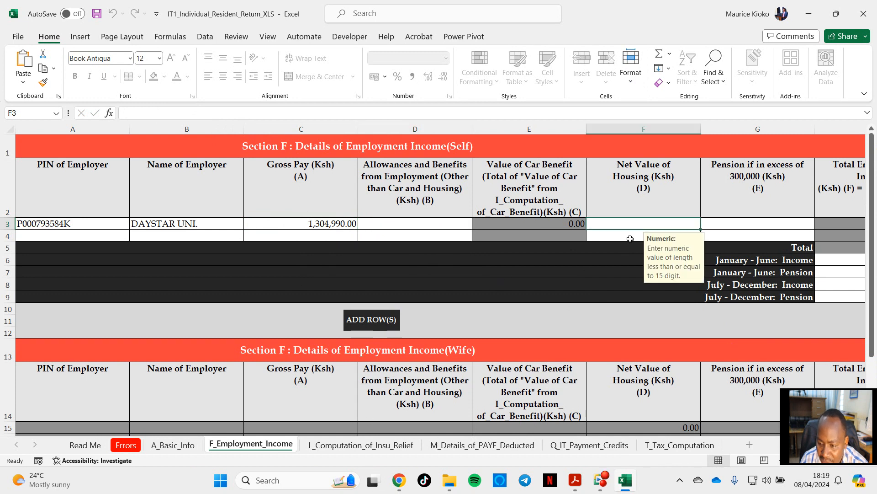
pyautogui.press('Tab')
pyautogui.moveTo(849, 394); pyautogui.dragTo(855, 56)
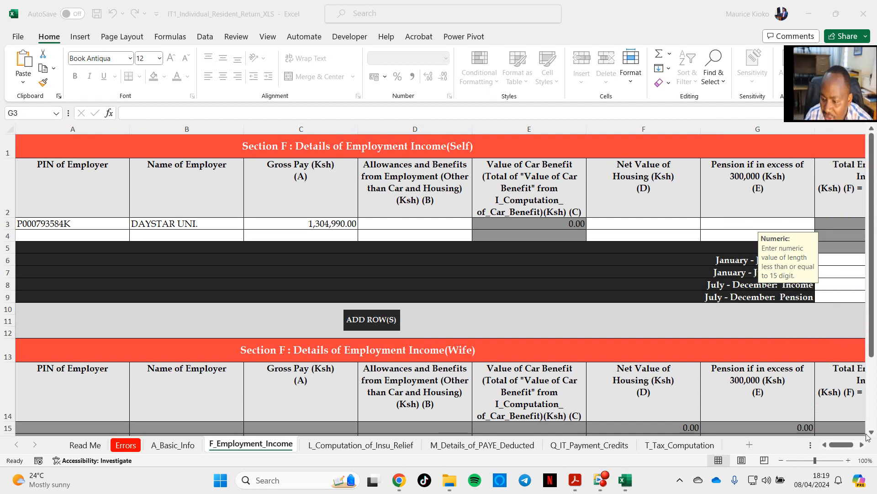
pyautogui.click(843, 446)
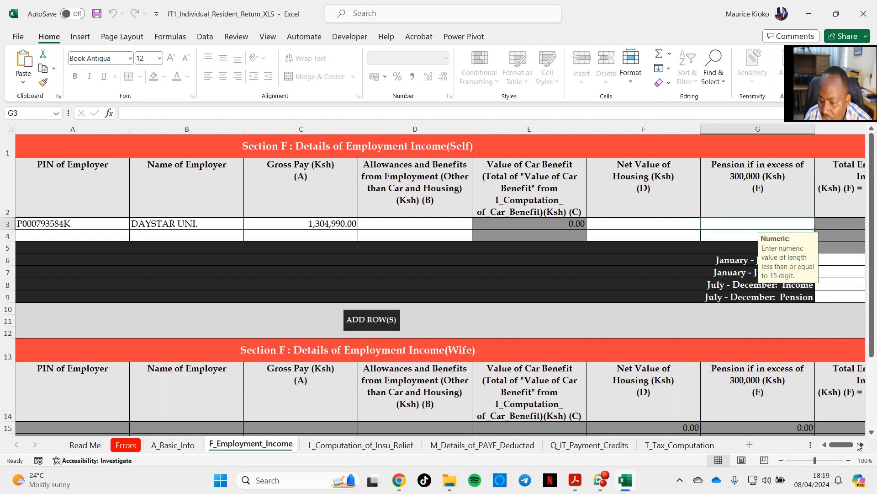
pyautogui.click(862, 445)
pyautogui.click(863, 446)
pyautogui.press('Tab')
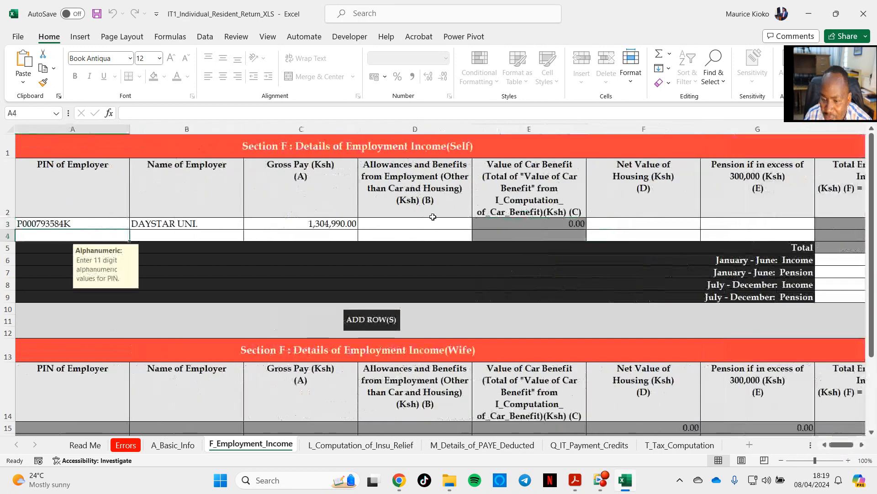
pyautogui.click(861, 446)
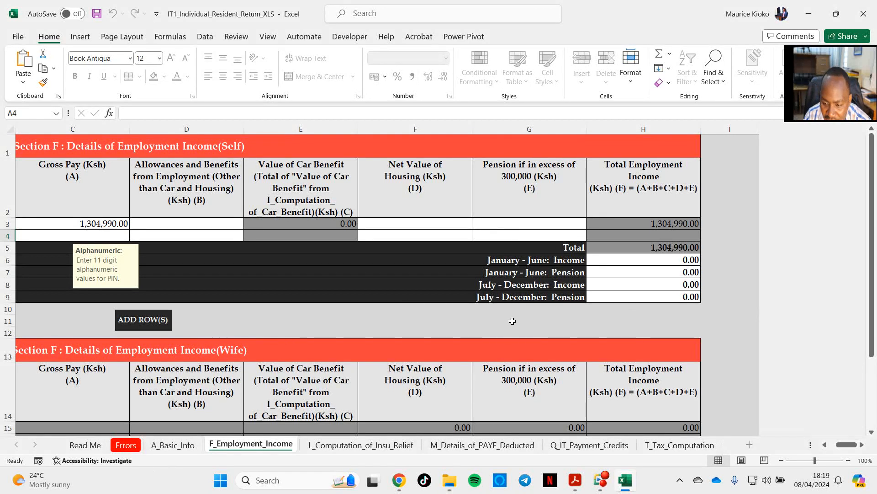
pyautogui.moveTo(841, 446); pyautogui.dragTo(838, 448)
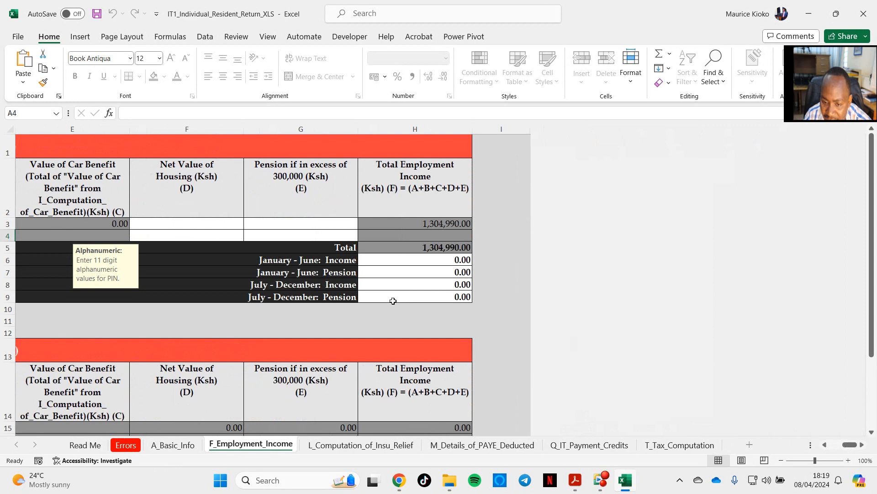
pyautogui.click(190, 222)
pyautogui.write('0')
pyautogui.click(275, 222)
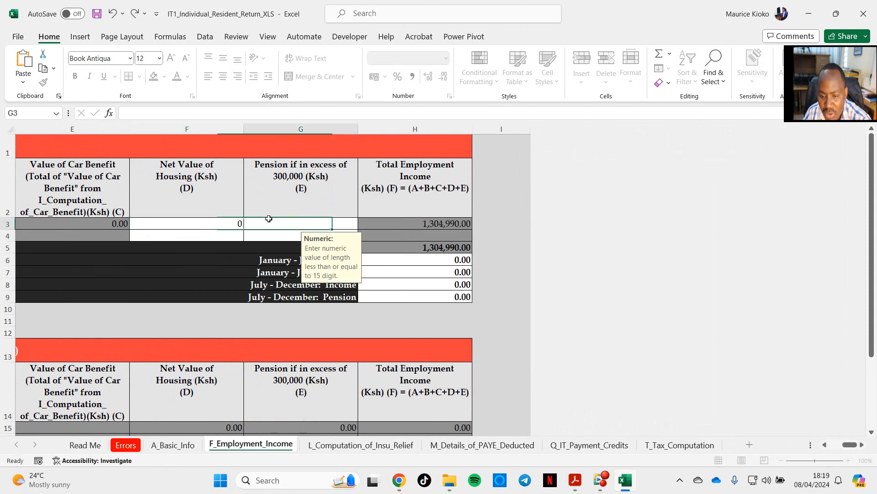
pyautogui.write('0')
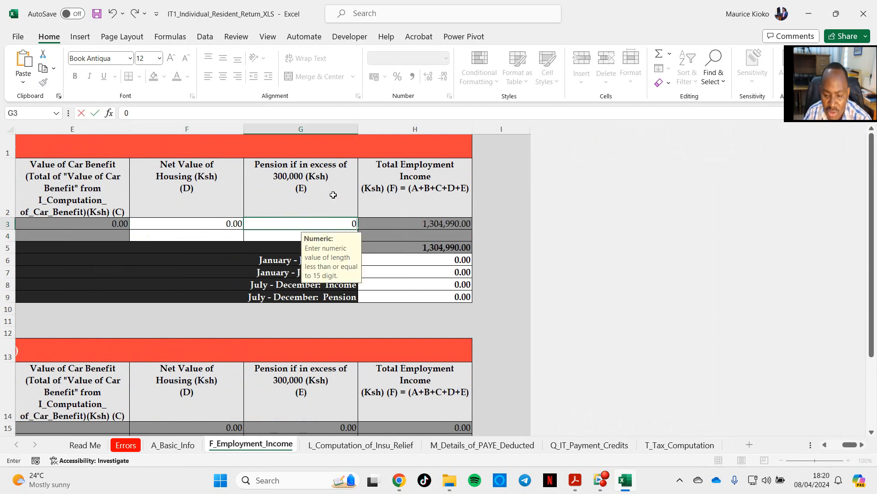
# Step: Set the Allowances and Benefits from Employment to 0 in the same employer row
pyautogui.click(851, 445)
pyautogui.click(825, 445)
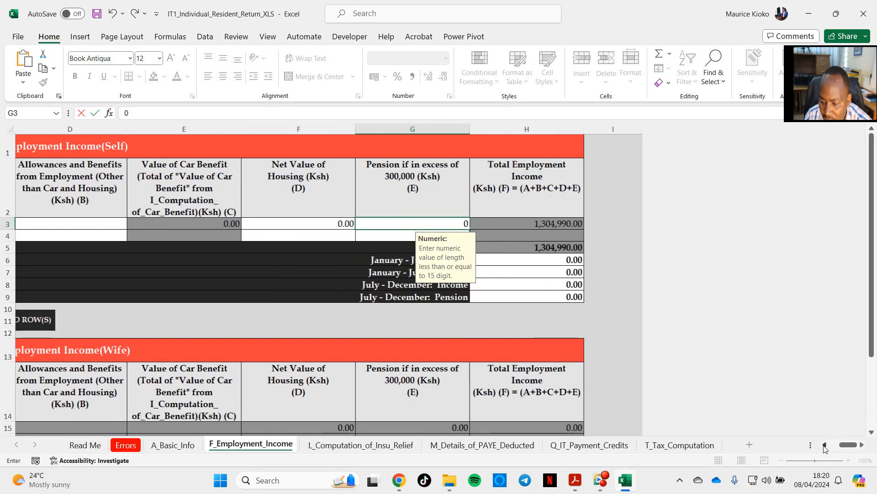
pyautogui.click(825, 445)
pyautogui.click(825, 445)
pyautogui.click(305, 226)
pyautogui.write('0')
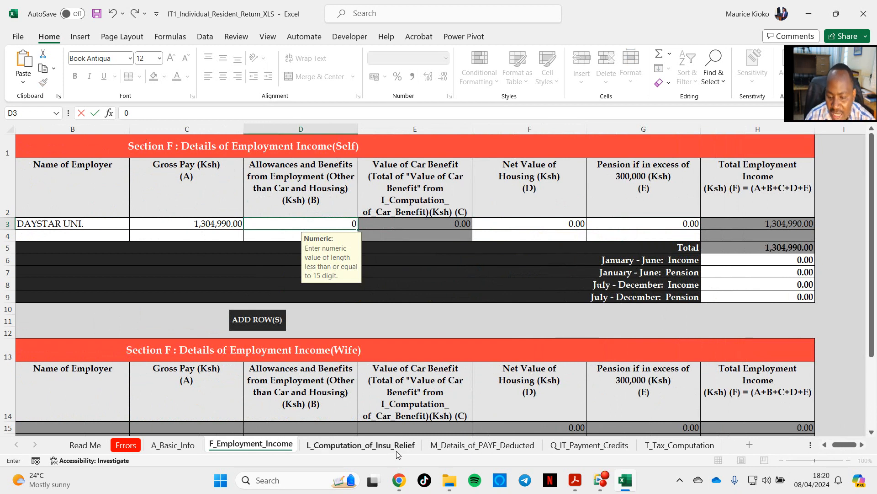
pyautogui.click(362, 450)
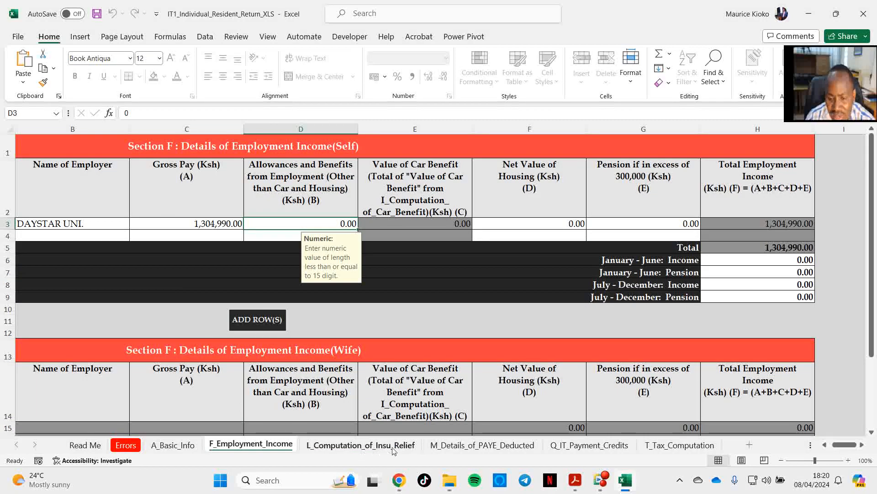
# Step: In the first Self row of the M_Details_of_PAYE_Deducted sheet, select the employer's PIN and enter DAYSTAR UNI. as the employer name
pyautogui.click(394, 451)
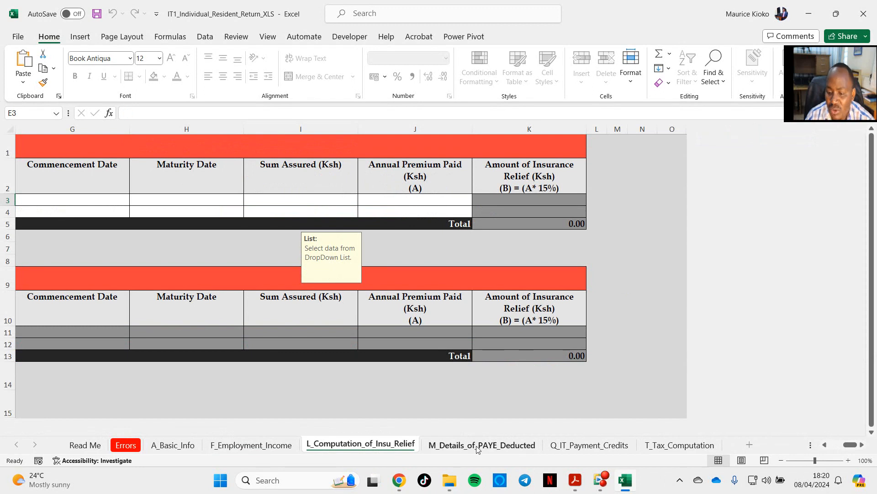
pyautogui.click(495, 449)
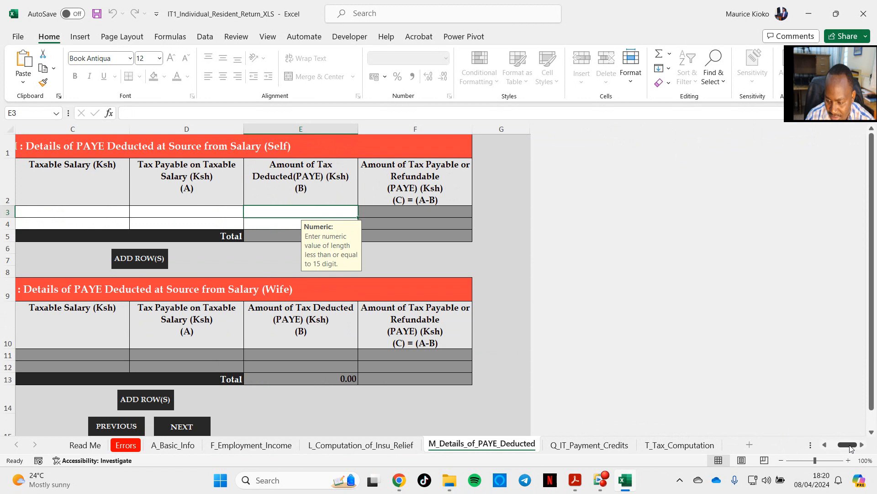
pyautogui.moveTo(849, 445); pyautogui.dragTo(838, 449)
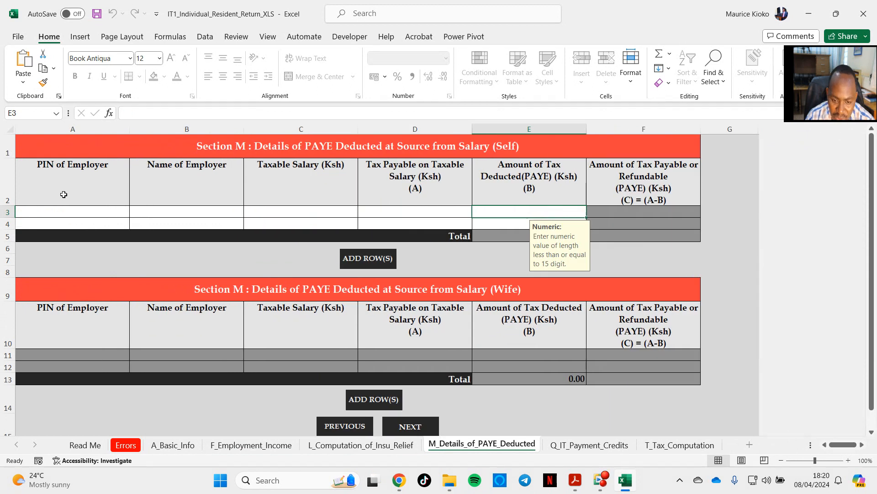
pyautogui.click(98, 211)
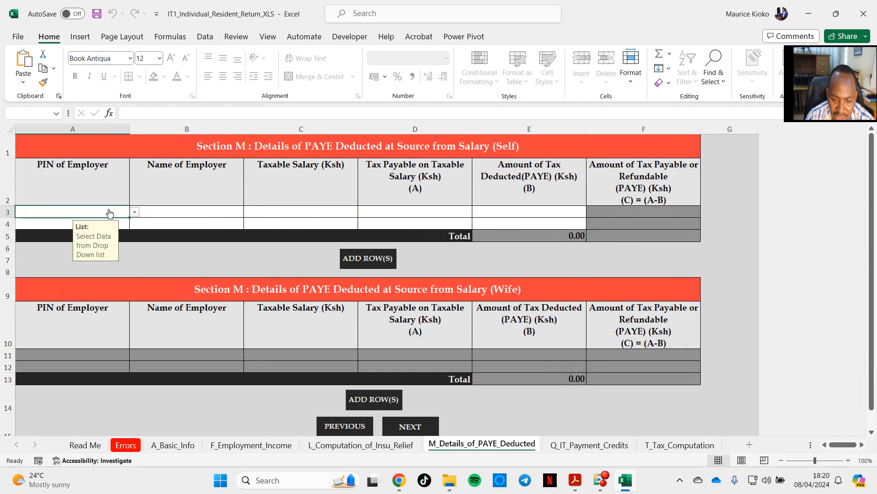
pyautogui.click(134, 212)
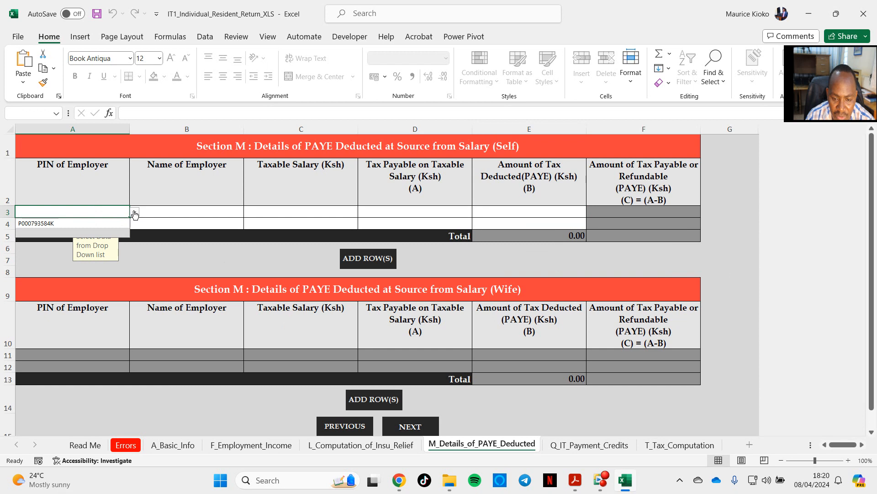
pyautogui.click(46, 223)
pyautogui.click(164, 214)
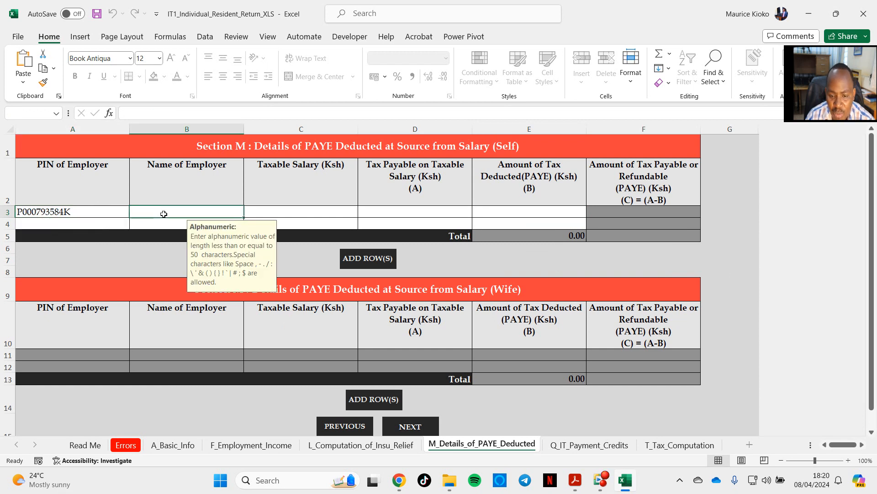
pyautogui.write('DAYSTAR')
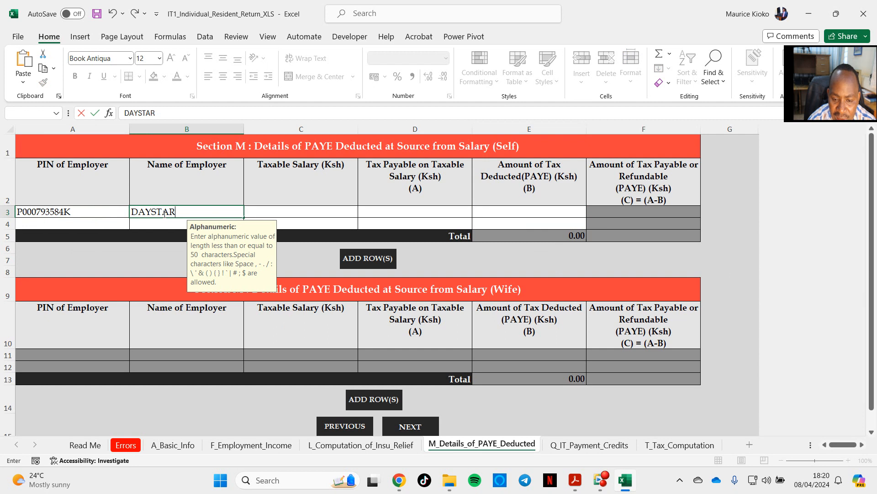
pyautogui.write(' UNI.')
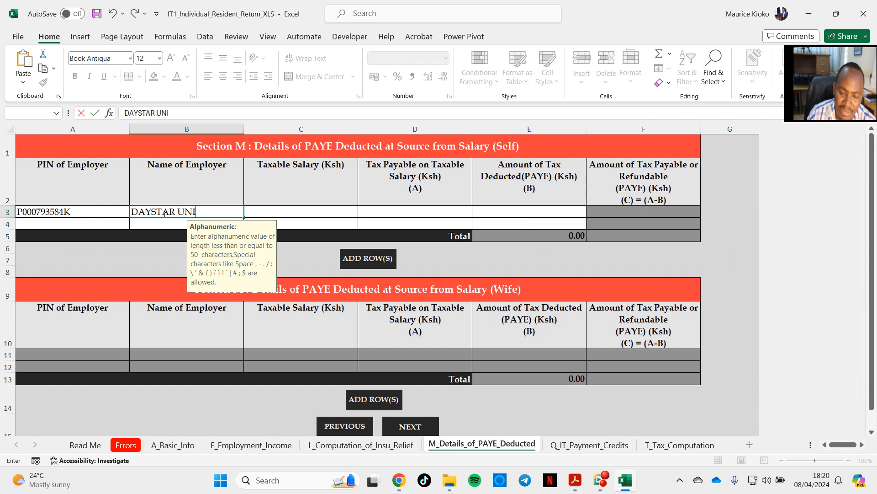
# Step: Copy the total chargeable pay of 1,258,936 from the P9 report in Acrobat into the employer's Taxable Salary cell in Excel
pyautogui.click(294, 212)
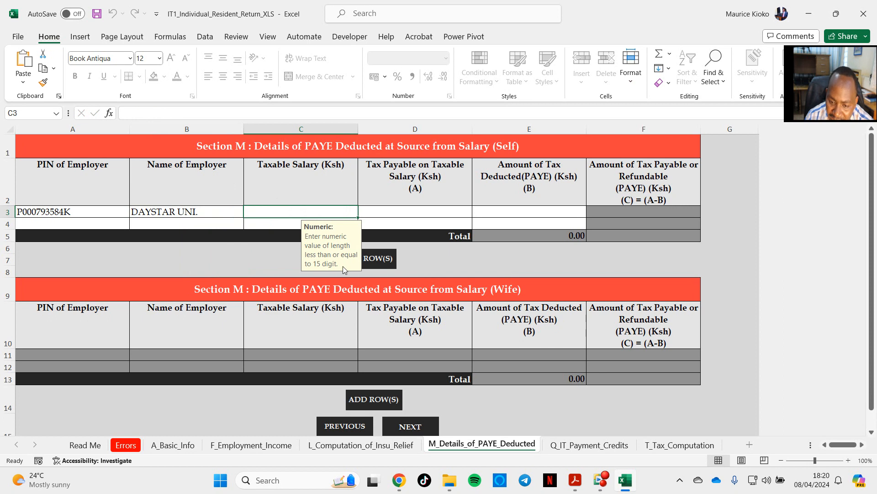
pyautogui.moveTo(581, 484)
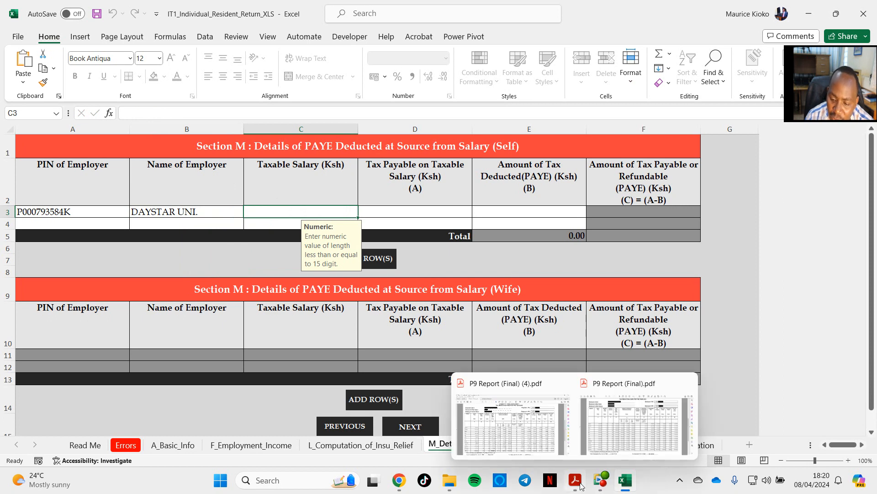
pyautogui.click(544, 447)
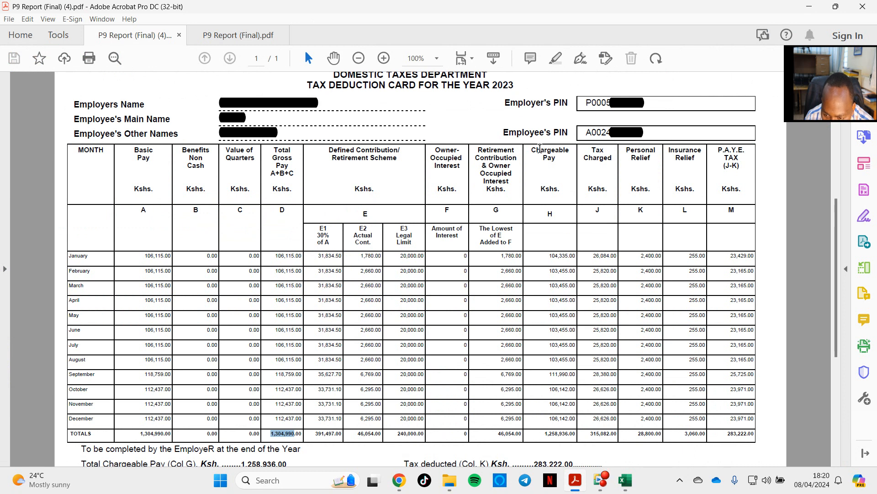
pyautogui.scroll(-1, 542, 404)
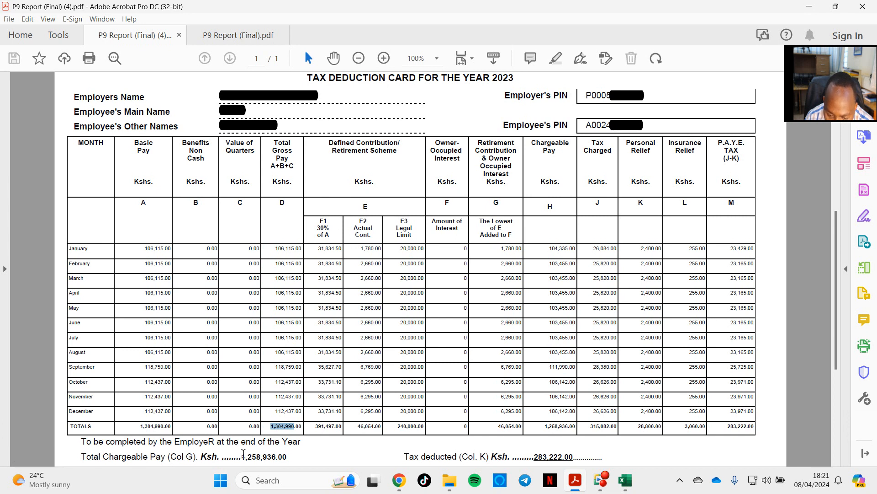
pyautogui.scroll(-1, 457, 444)
pyautogui.moveTo(545, 417); pyautogui.dragTo(570, 416)
pyautogui.click(250, 438)
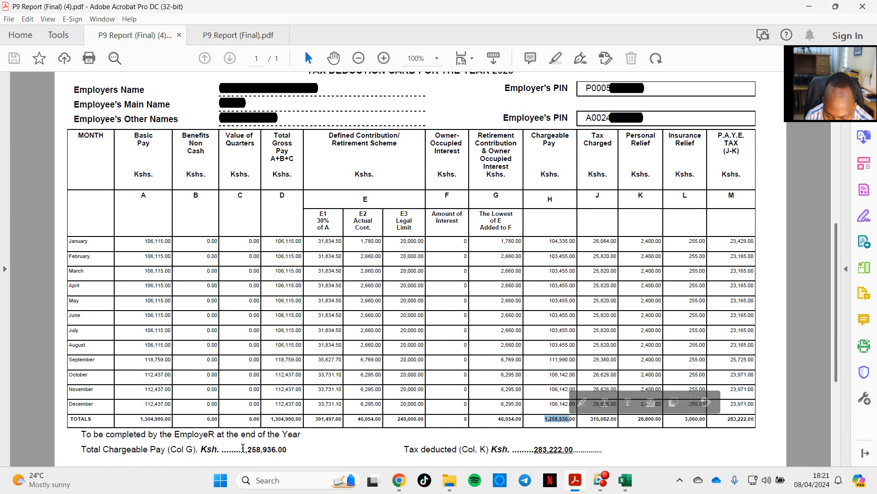
pyautogui.moveTo(243, 450); pyautogui.dragTo(277, 453)
pyautogui.hotkey('ctrl', 'c')
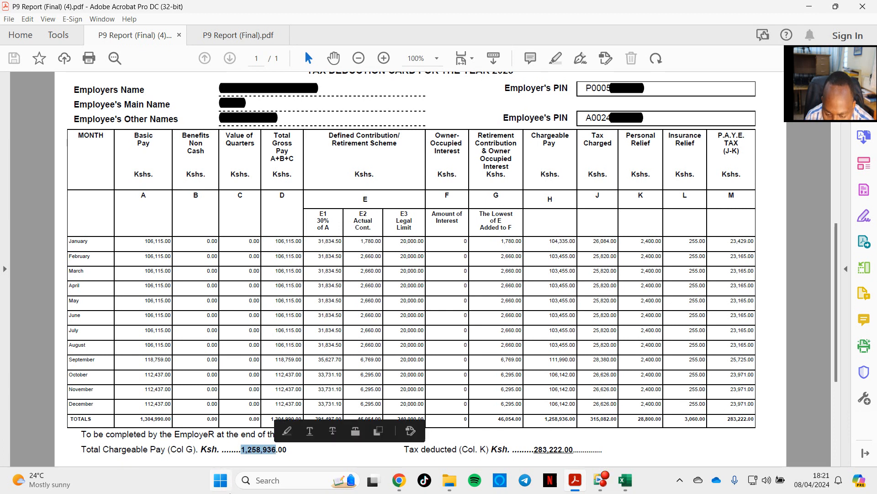
pyautogui.click(628, 487)
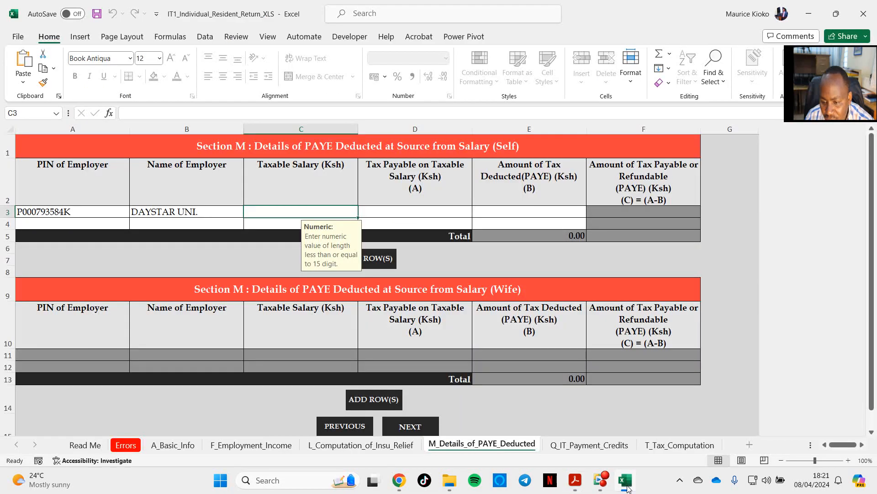
pyautogui.click(195, 113)
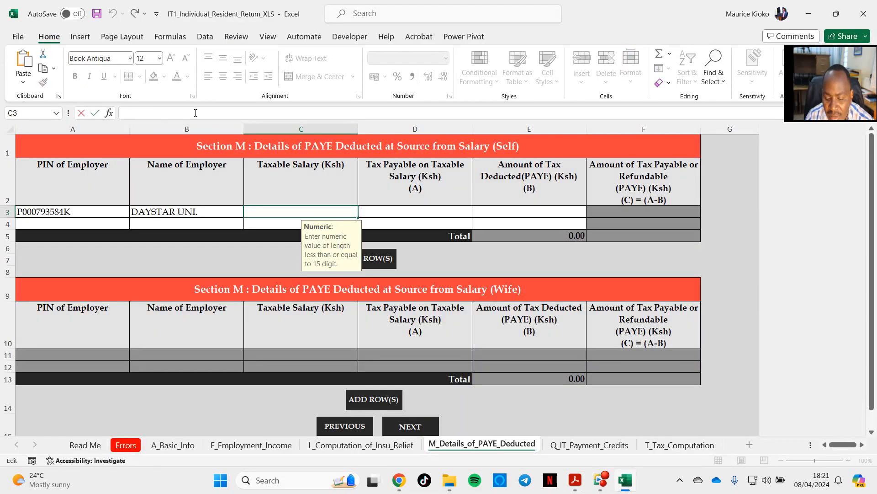
pyautogui.hotkey('ctrl', 'v')
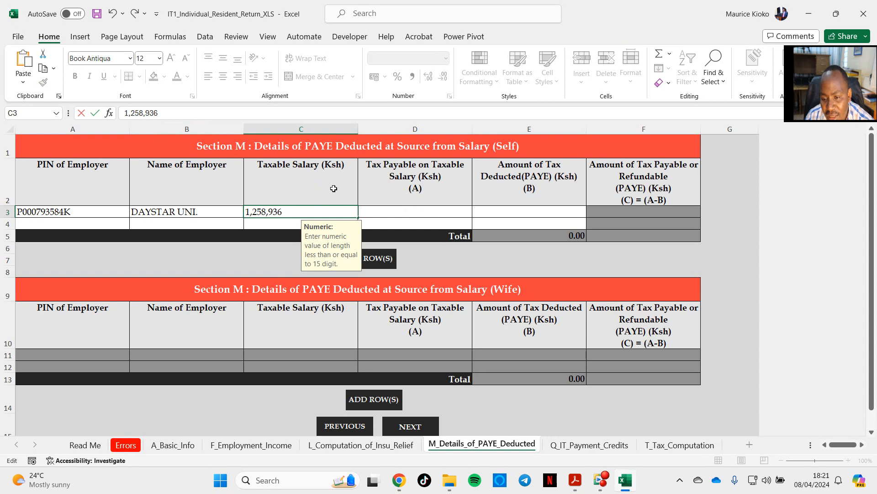
# Step: Copy the total tax charged of 315,082 from the P9 report in Acrobat into the employer's Tax Payable on Taxable Salary cell in Excel
pyautogui.click(395, 206)
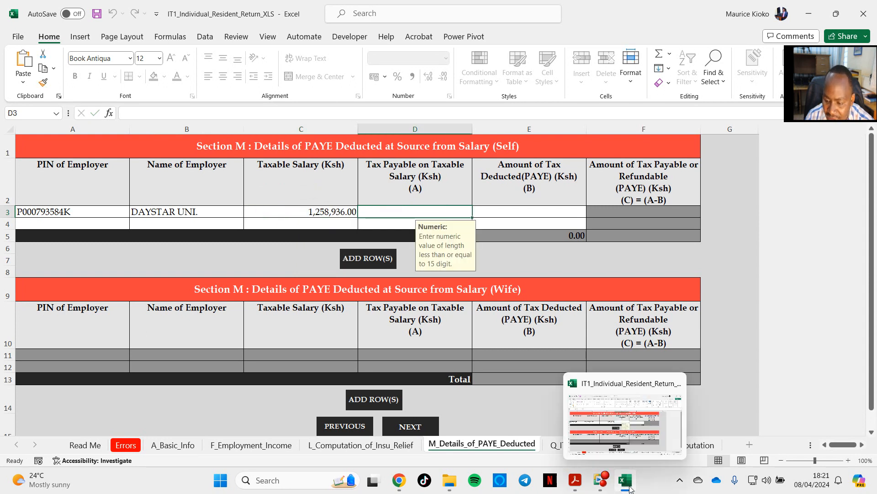
pyautogui.click(575, 480)
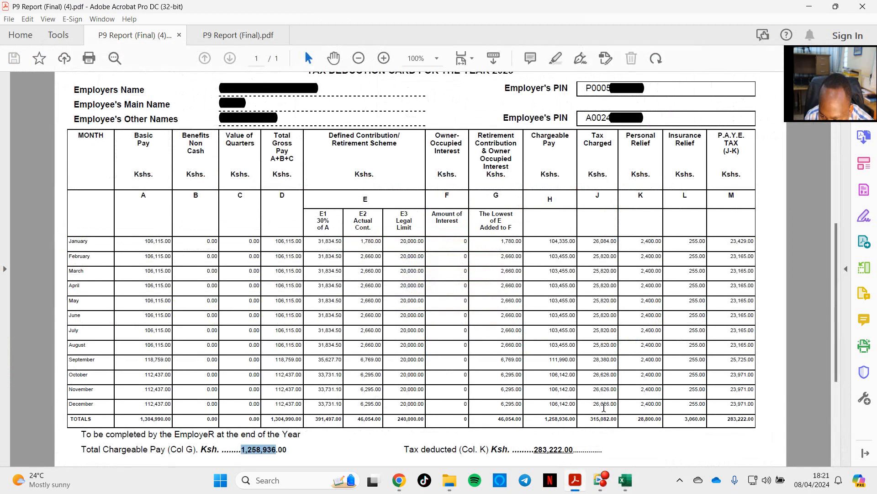
pyautogui.moveTo(590, 418); pyautogui.dragTo(608, 419)
pyautogui.hotkey('ctrl', 'c')
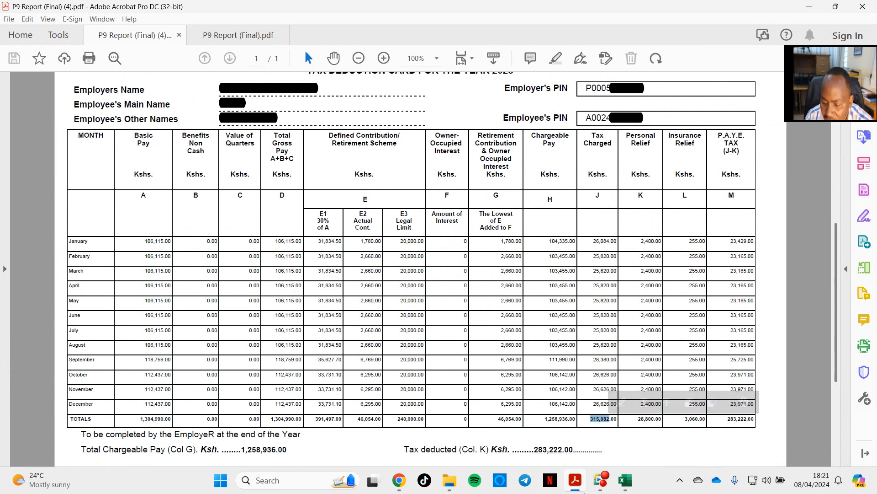
pyautogui.click(625, 489)
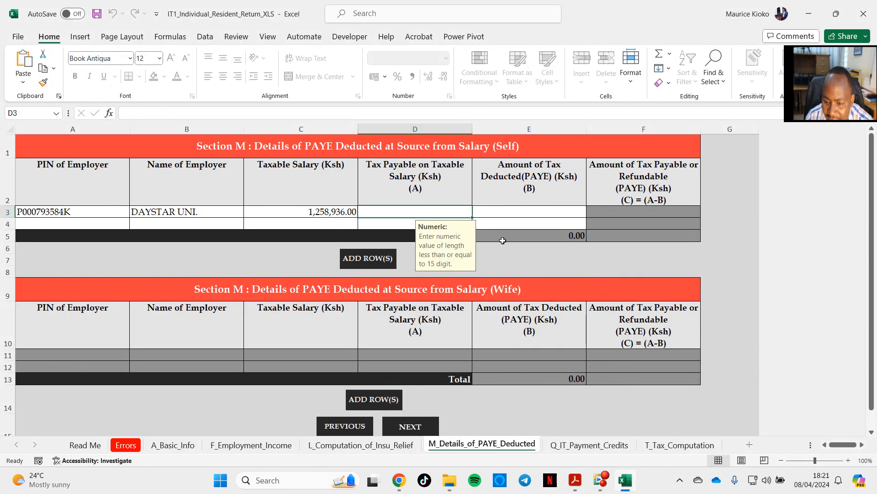
pyautogui.click(359, 116)
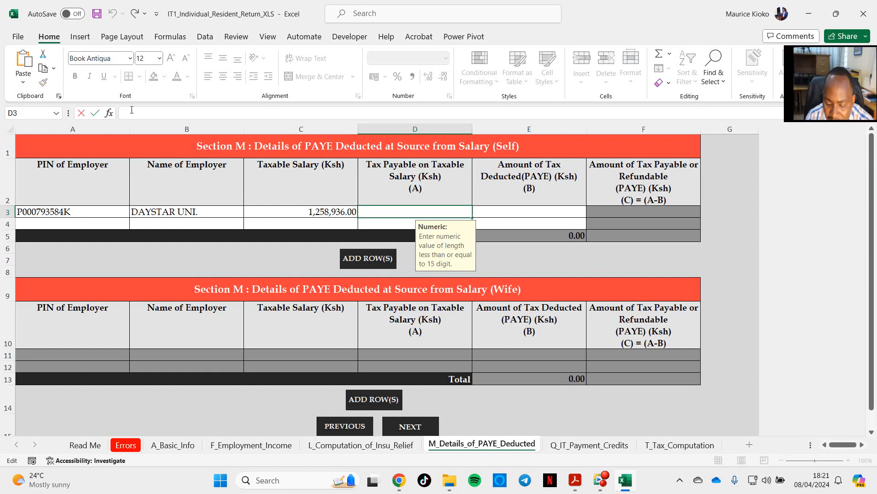
pyautogui.hotkey('ctrl', 'v')
pyautogui.press('Tab')
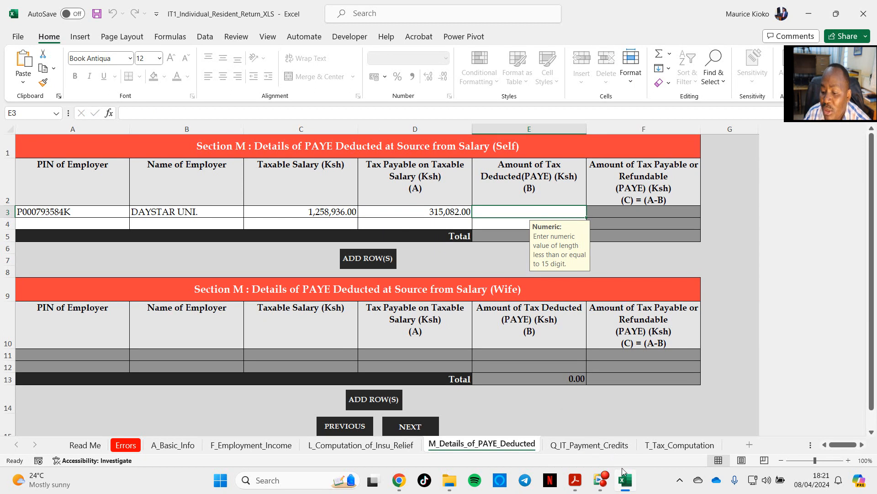
# Step: Copy the tax deducted of 283,222 from the P9 report in Acrobat into the employer's Amount of Tax Deducted (PAYE) cell in Excel
pyautogui.click(631, 483)
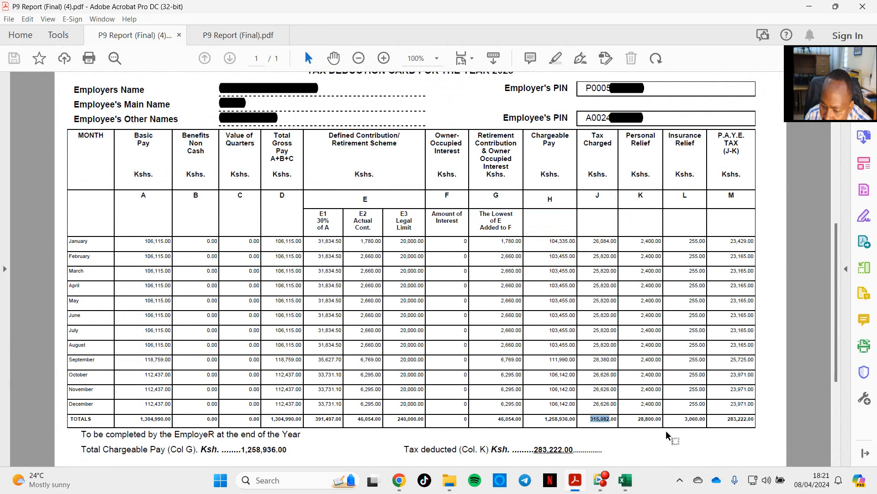
pyautogui.moveTo(726, 421); pyautogui.dragTo(755, 420)
pyautogui.moveTo(535, 452); pyautogui.dragTo(563, 451)
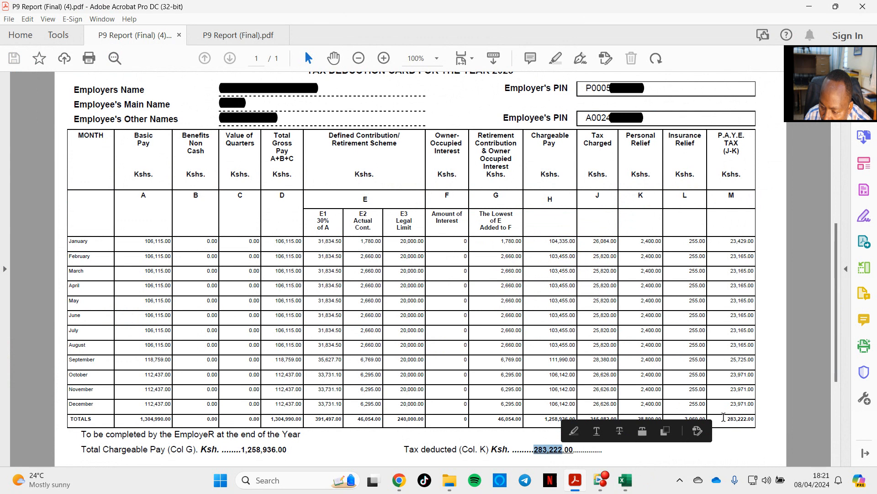
pyautogui.click(537, 449)
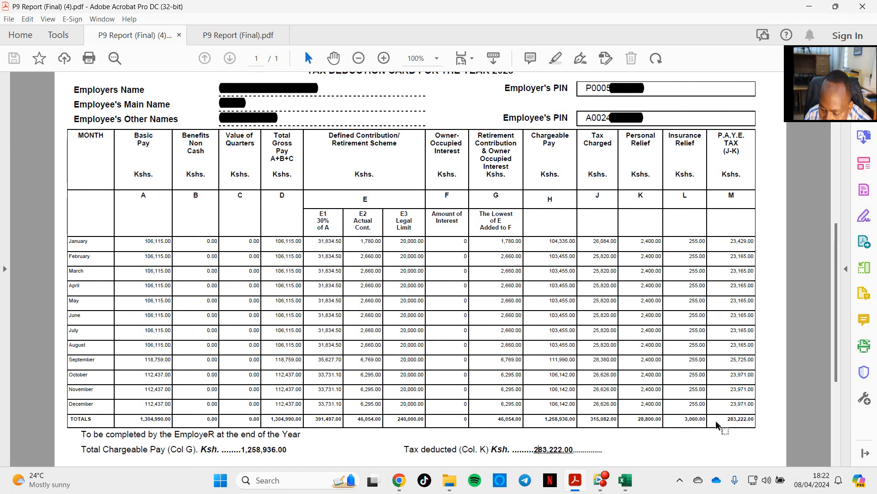
pyautogui.moveTo(727, 421); pyautogui.dragTo(756, 420)
pyautogui.click(532, 448)
pyautogui.moveTo(534, 450); pyautogui.dragTo(563, 450)
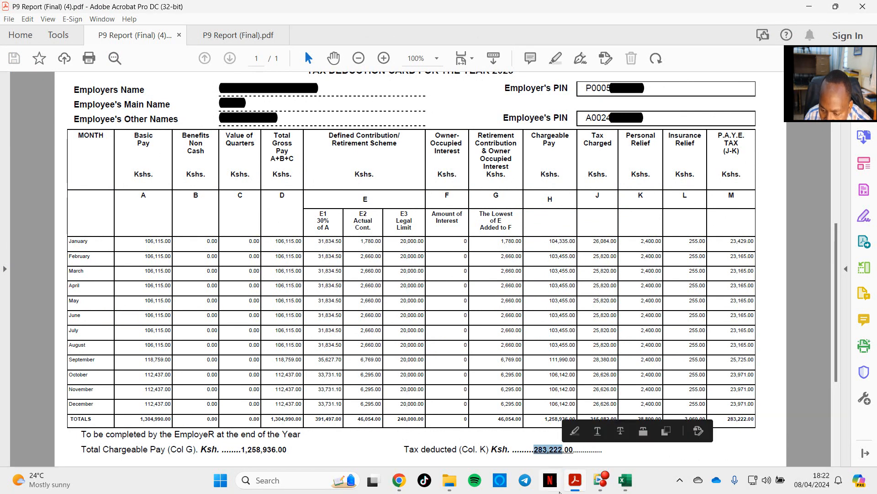
pyautogui.click(625, 480)
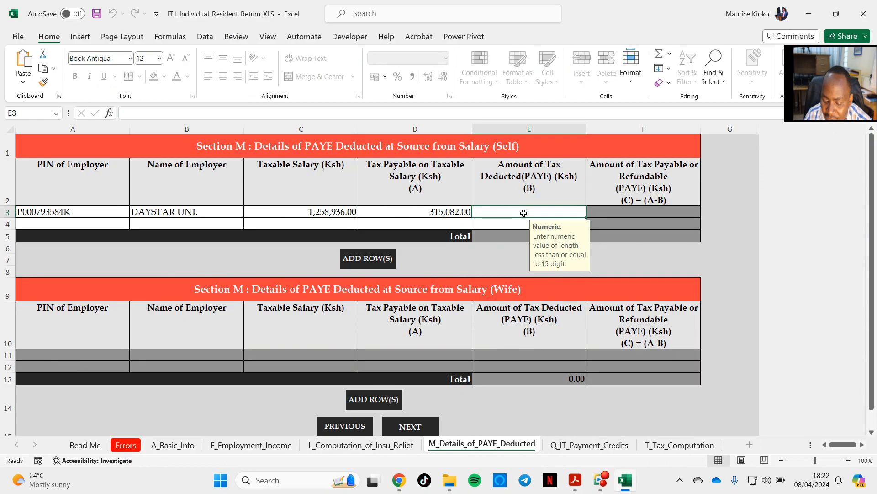
pyautogui.write('283222')
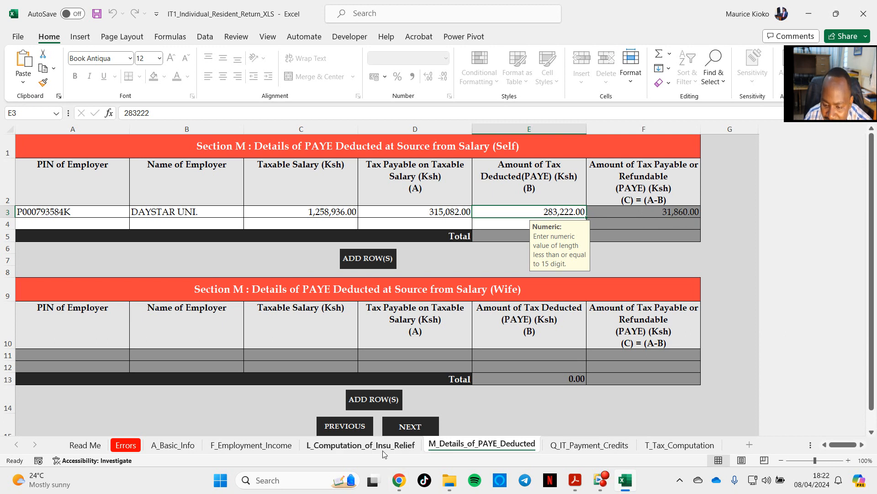
# Step: Check the insurance policy answer in the A_Basic_Info sheet, and return to the first columns of the Computation of Insurance Relief (Self) section
pyautogui.click(361, 447)
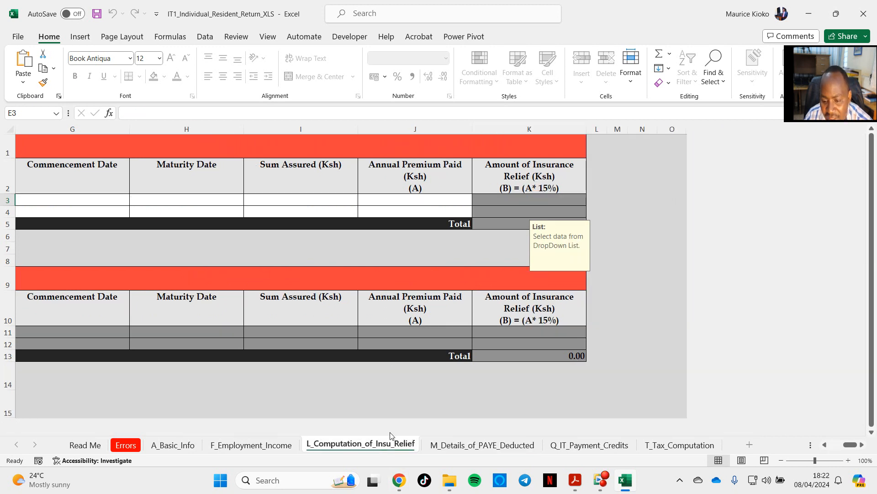
pyautogui.click(186, 446)
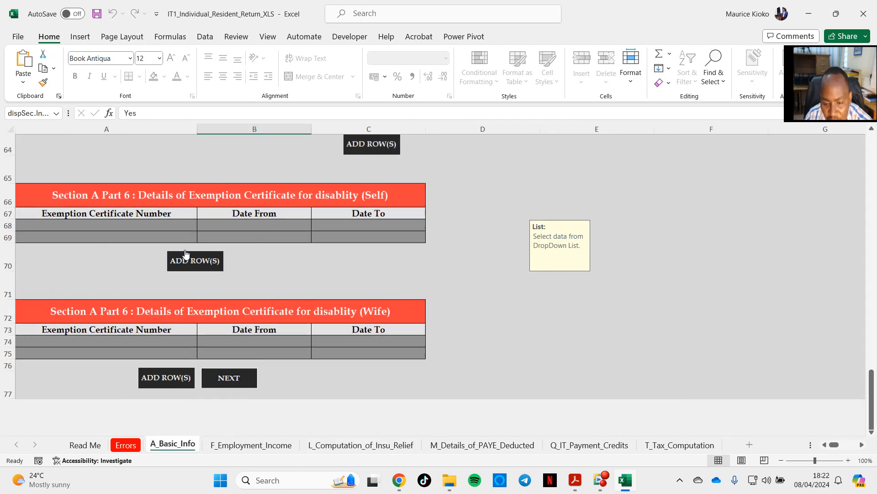
pyautogui.scroll(5, 182, 270)
pyautogui.scroll(14, 174, 272)
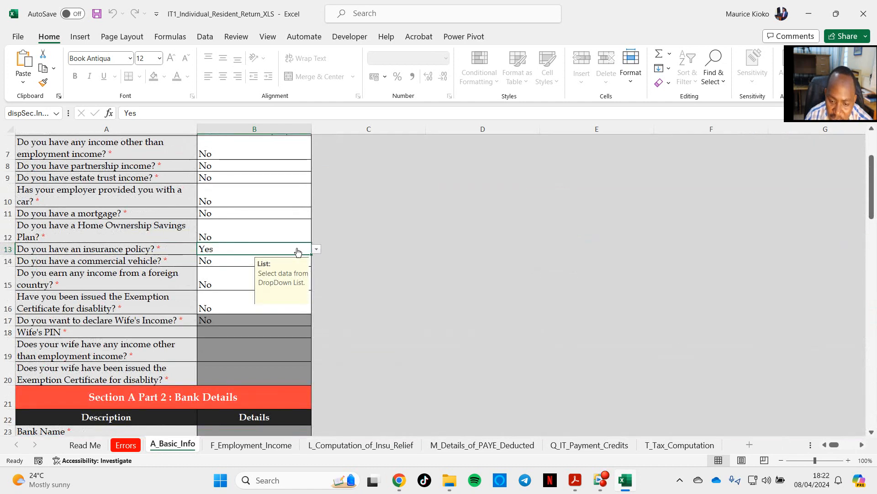
pyautogui.click(357, 449)
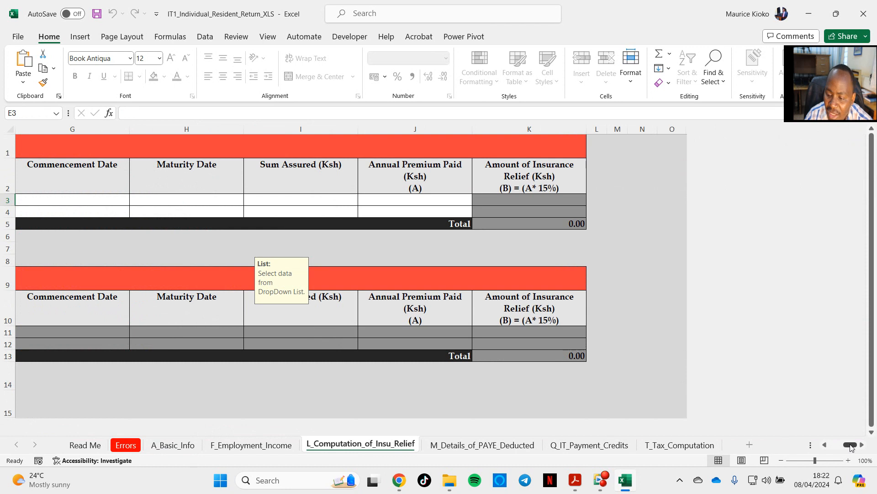
pyautogui.moveTo(851, 445); pyautogui.dragTo(832, 451)
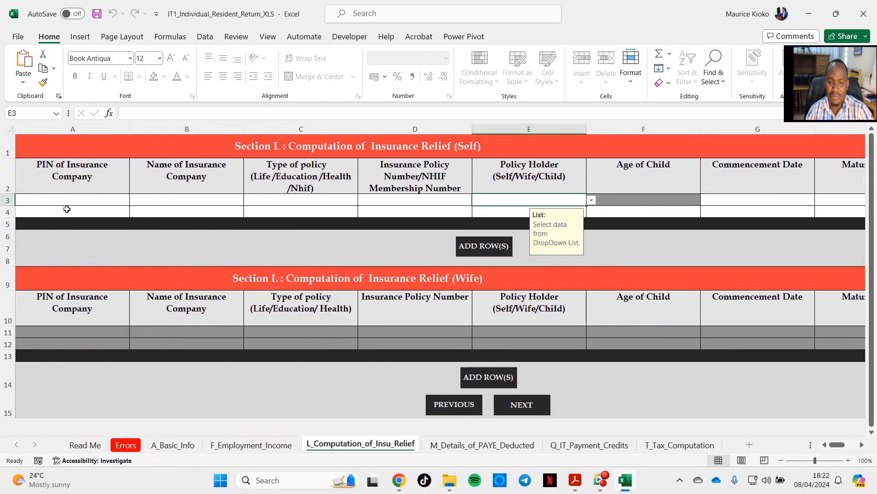
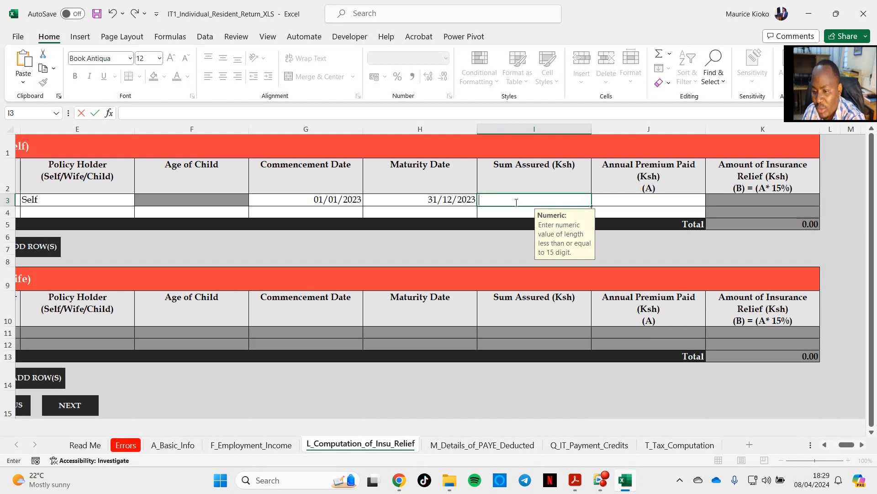
# Step: Enter a sum assured of 1700 and an annual premium paid of 20400 for the NHIF policy in the Self insurance relief table
pyautogui.write('1700')
pyautogui.press('Tab')
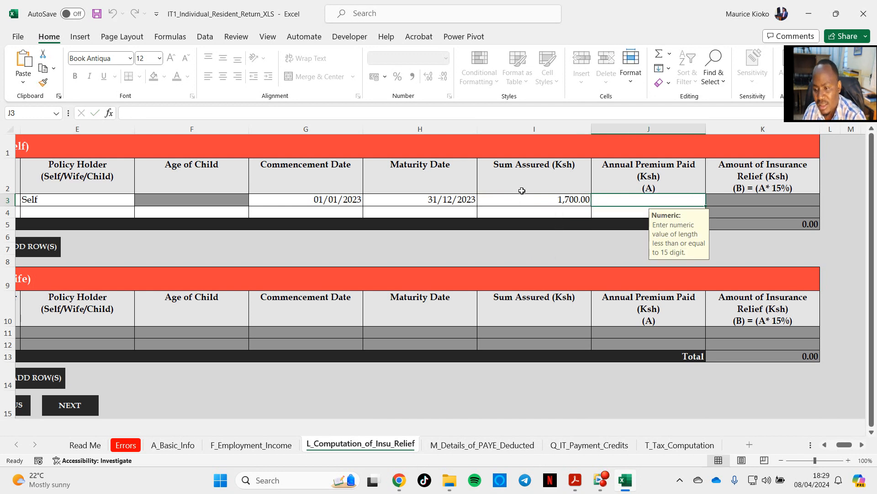
pyautogui.write('20400')
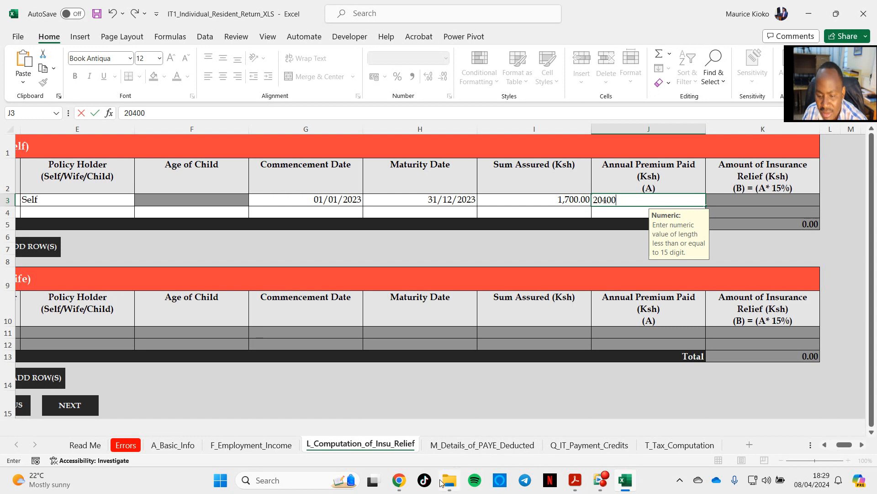
pyautogui.press('Return')
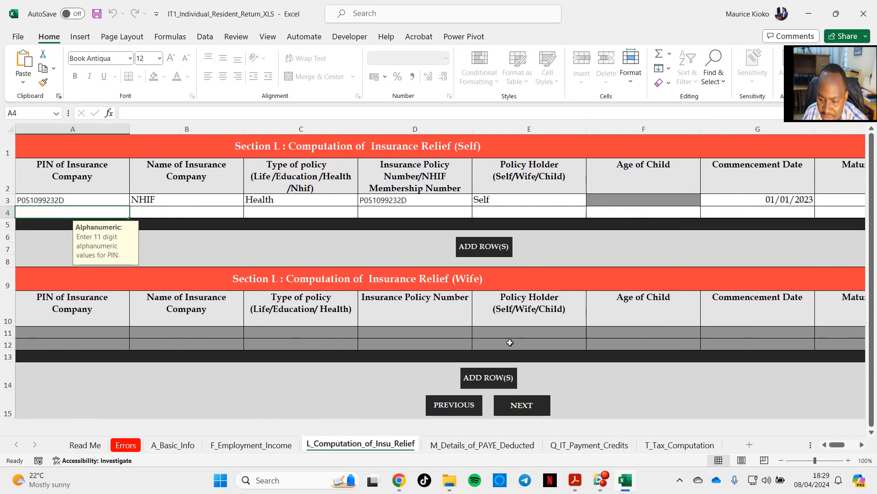
# Step: Compare the computed insurance relief amount in the workbook with the Insurance Relief total on the P9 report in Acrobat, and return to Excel
pyautogui.moveTo(837, 444); pyautogui.dragTo(849, 444)
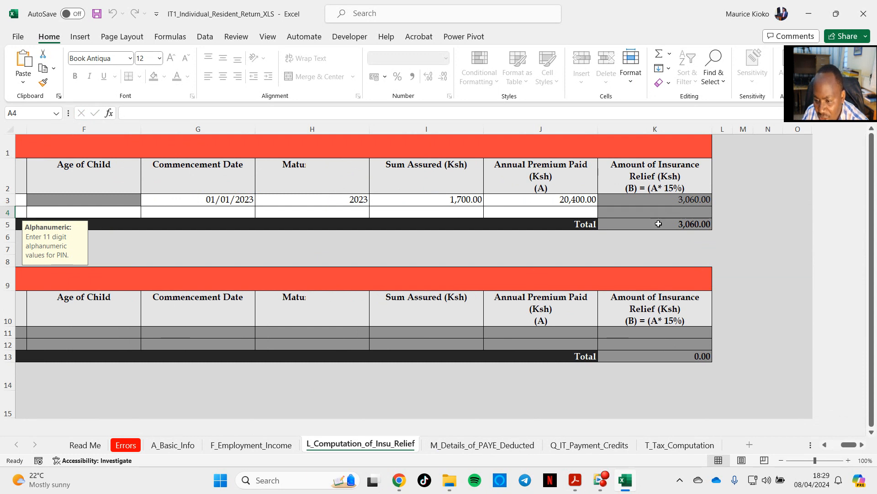
pyautogui.moveTo(579, 484)
pyautogui.click(544, 440)
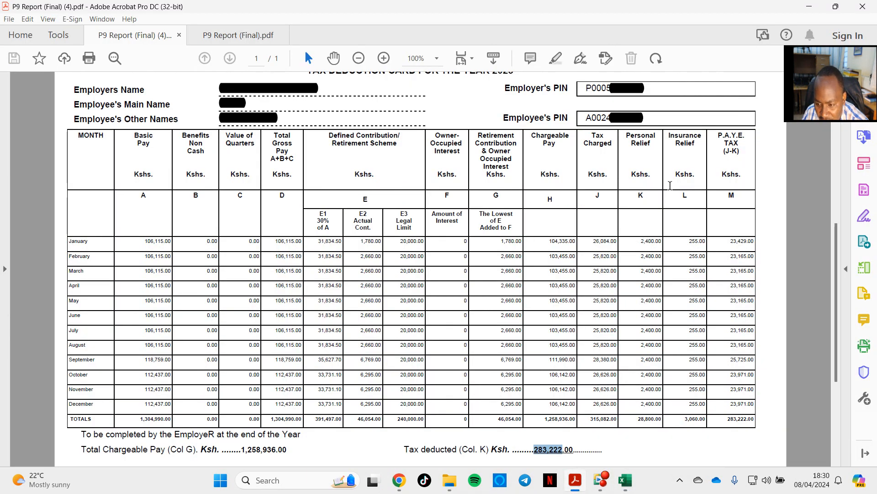
pyautogui.moveTo(669, 137); pyautogui.dragTo(701, 138)
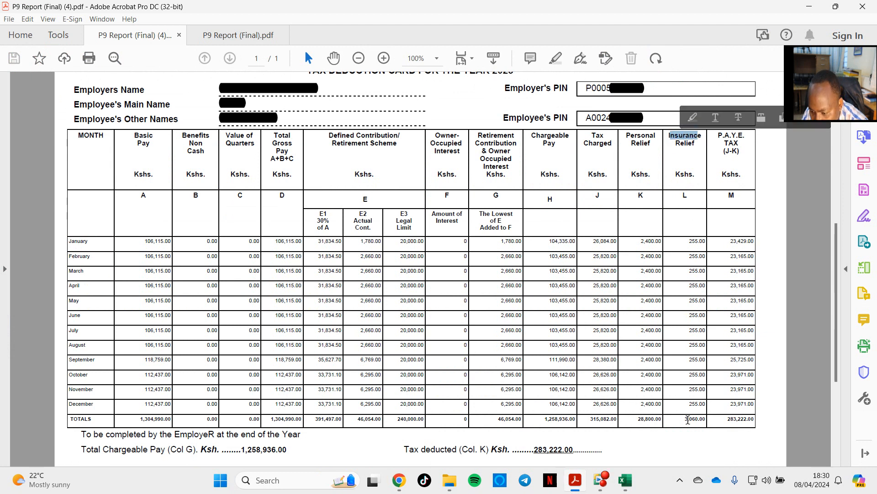
pyautogui.click(626, 479)
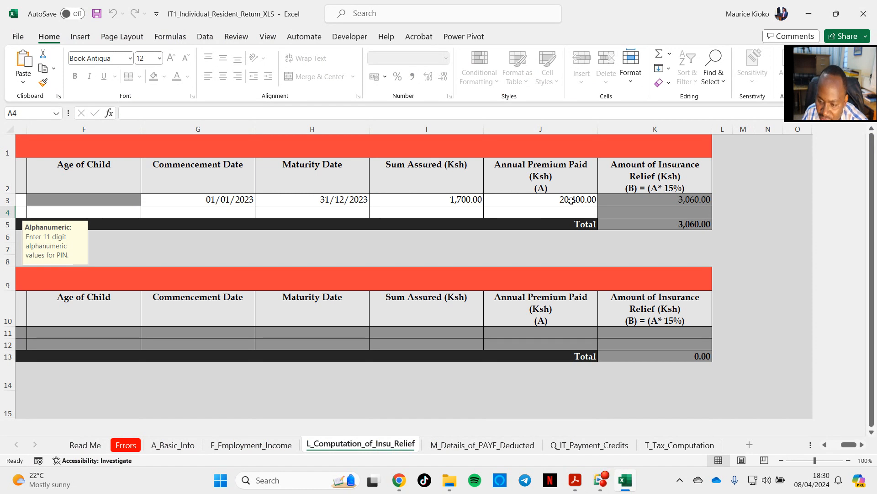
pyautogui.click(632, 487)
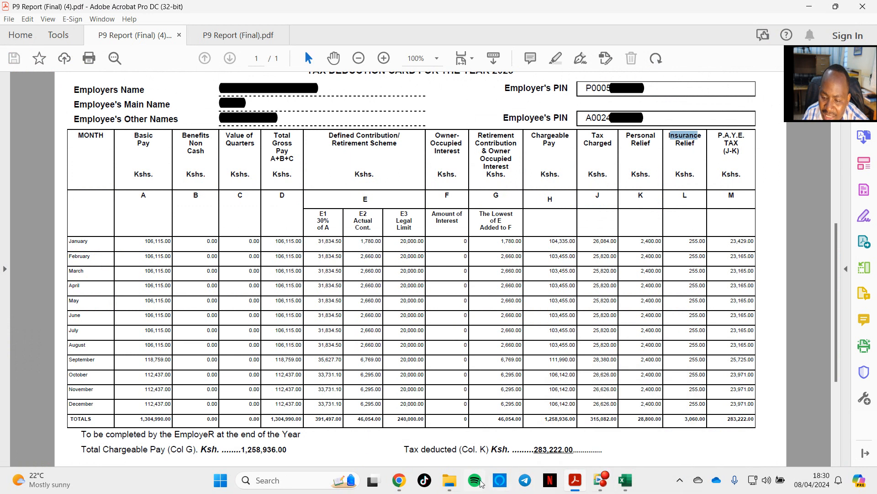
pyautogui.click(402, 479)
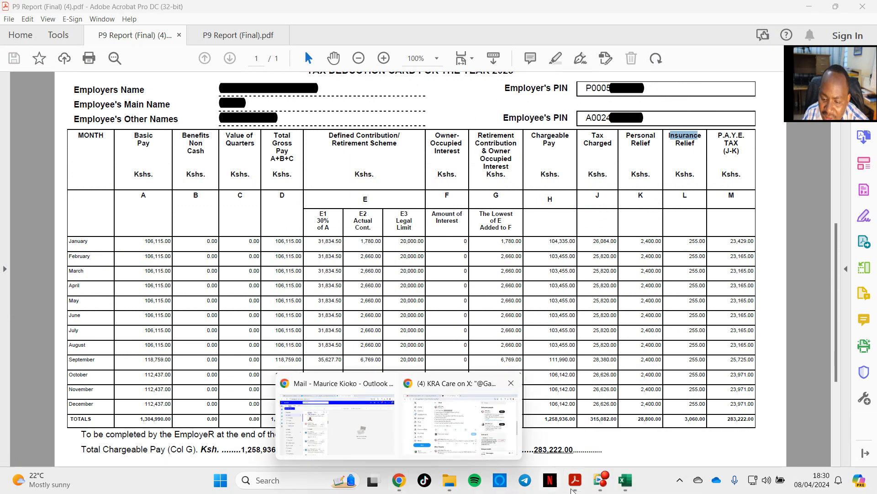
pyautogui.moveTo(570, 471)
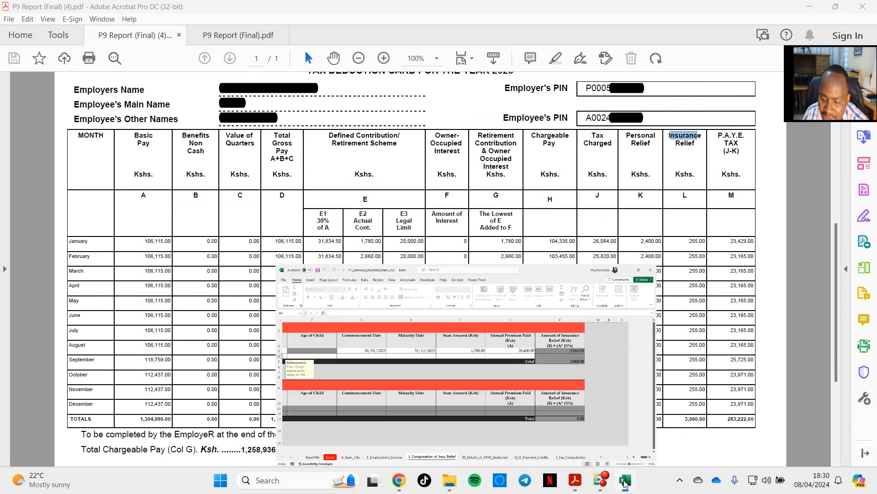
pyautogui.click(626, 480)
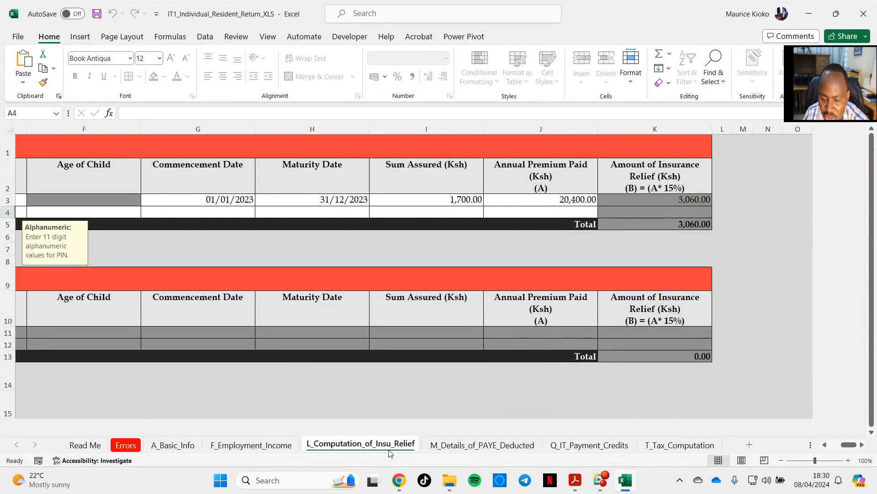
# Step: Copy the retirement contribution total of 46,054 from the P9 report in Acrobat into the Self Defined / Pension Contribution cell of T_Tax_Computation in Excel
pyautogui.click(590, 445)
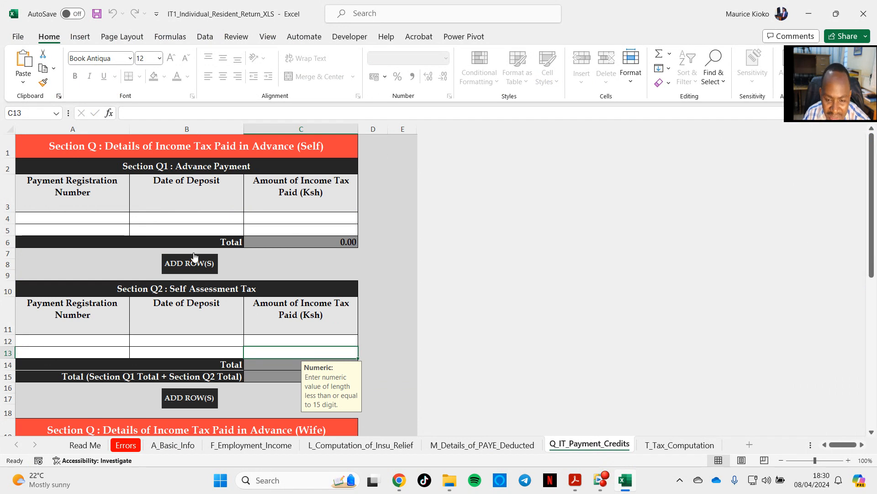
pyautogui.click(672, 445)
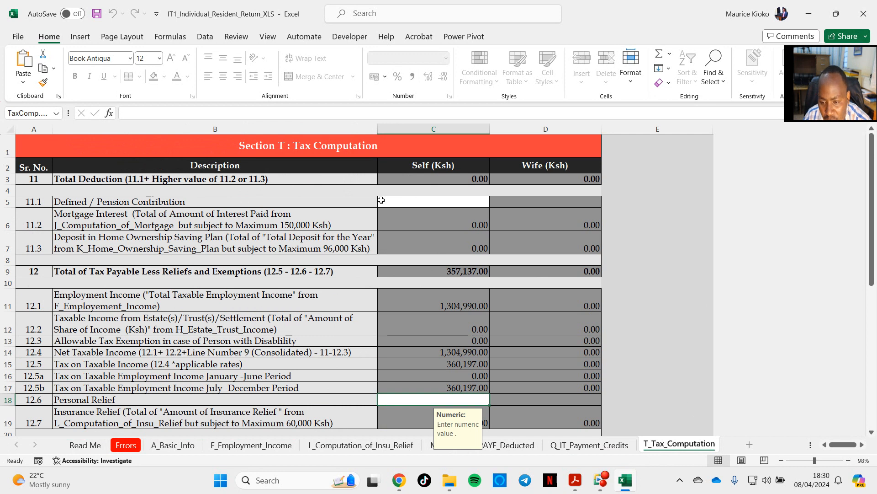
pyautogui.click(425, 201)
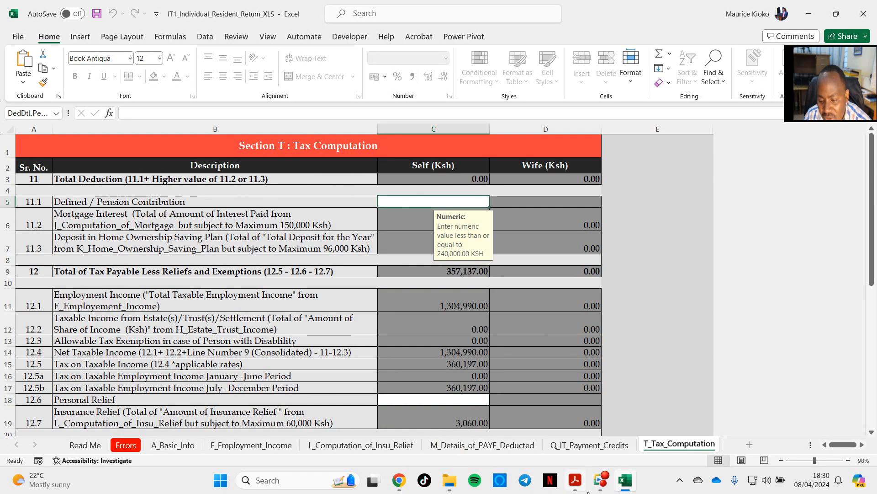
pyautogui.click(575, 480)
pyautogui.click(540, 424)
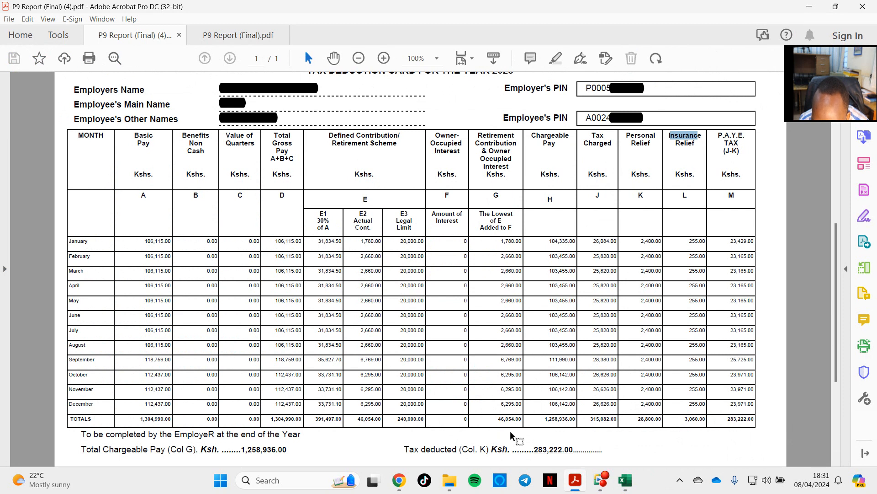
pyautogui.click(500, 419)
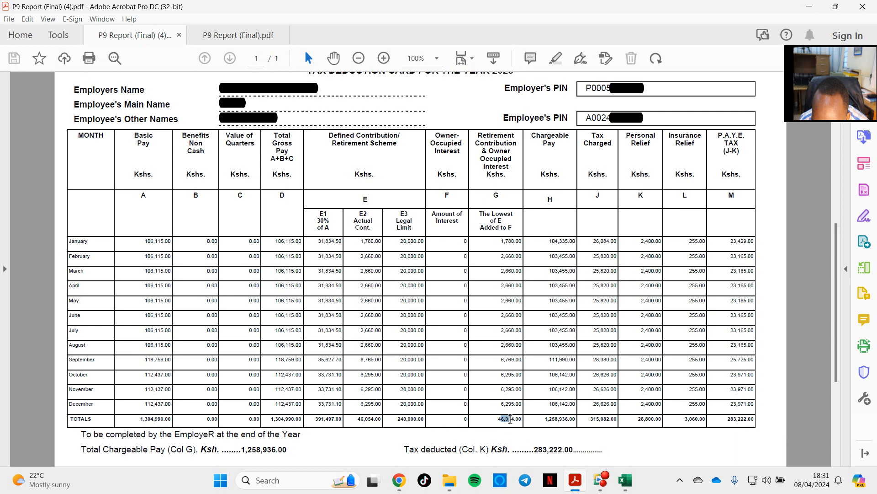
pyautogui.moveTo(516, 420); pyautogui.dragTo(526, 421)
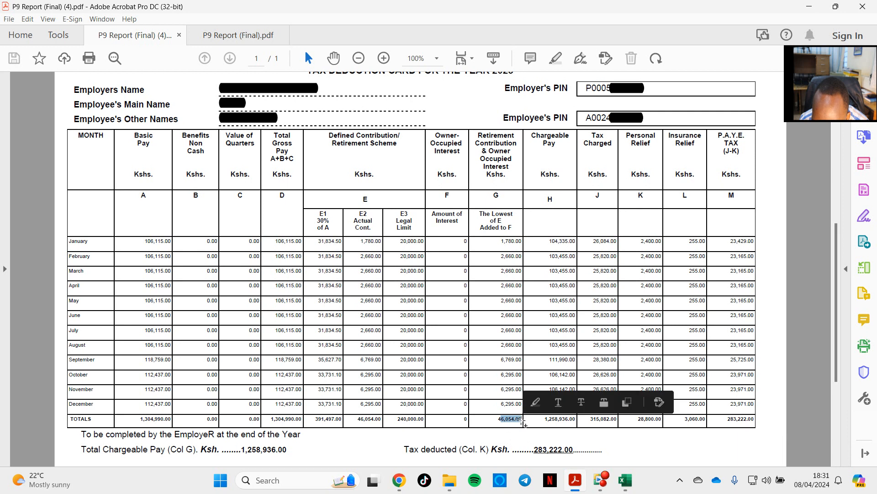
pyautogui.doubleClick(503, 421)
pyautogui.click(498, 421)
pyautogui.moveTo(498, 421); pyautogui.dragTo(515, 419)
pyautogui.hotkey('ctrl', 'c')
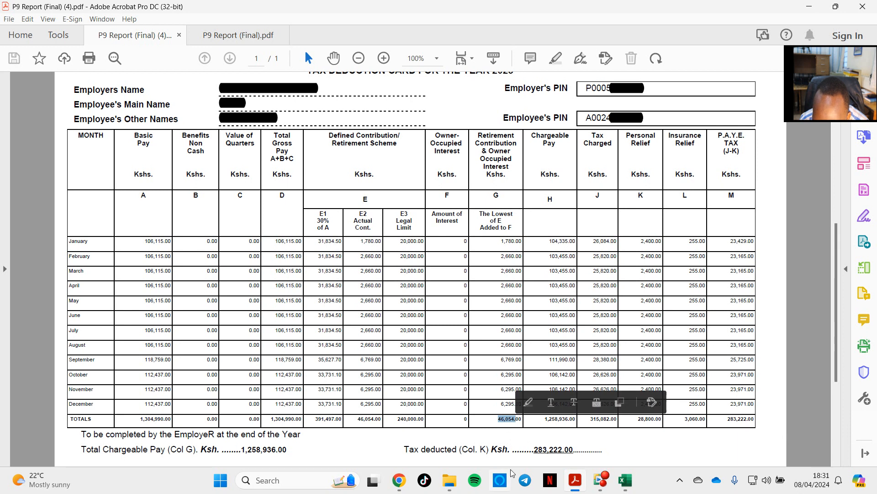
pyautogui.click(631, 483)
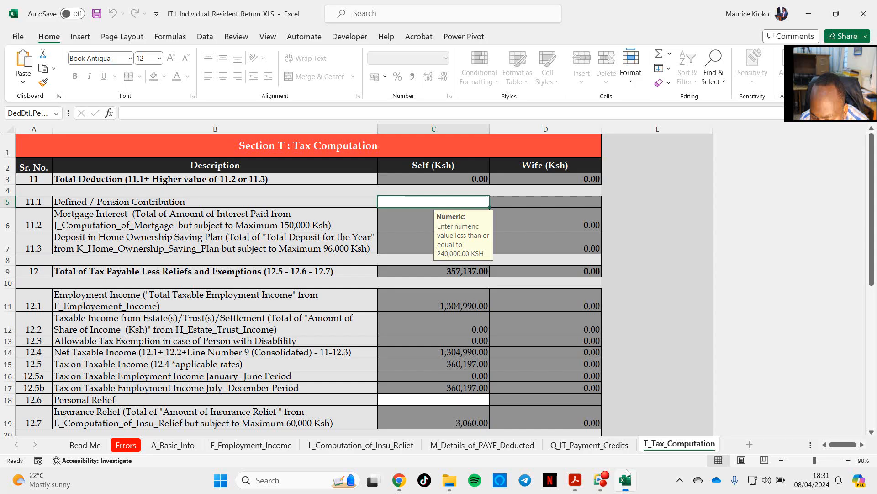
pyautogui.hotkey('ctrl', 'v')
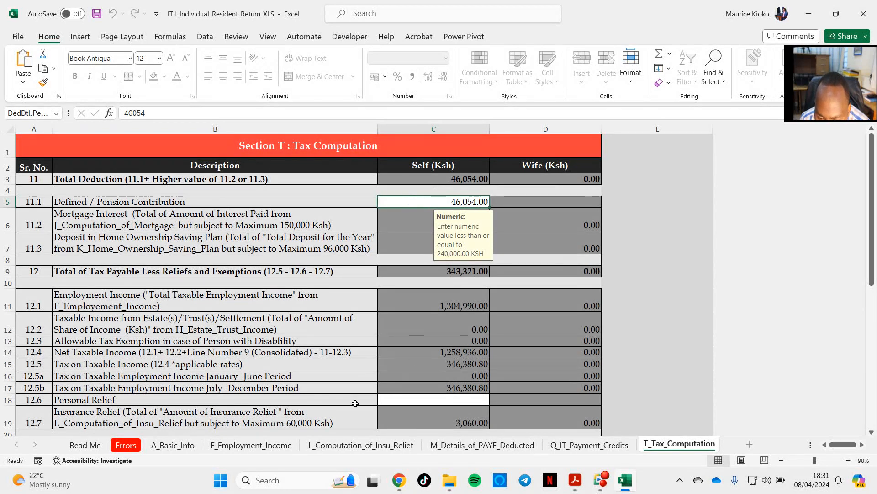
# Step: Copy the personal relief total of 28,800 from the P9 report in Acrobat into the Self Personal Relief cell of T_Tax_Computation in Excel
pyautogui.click(394, 399)
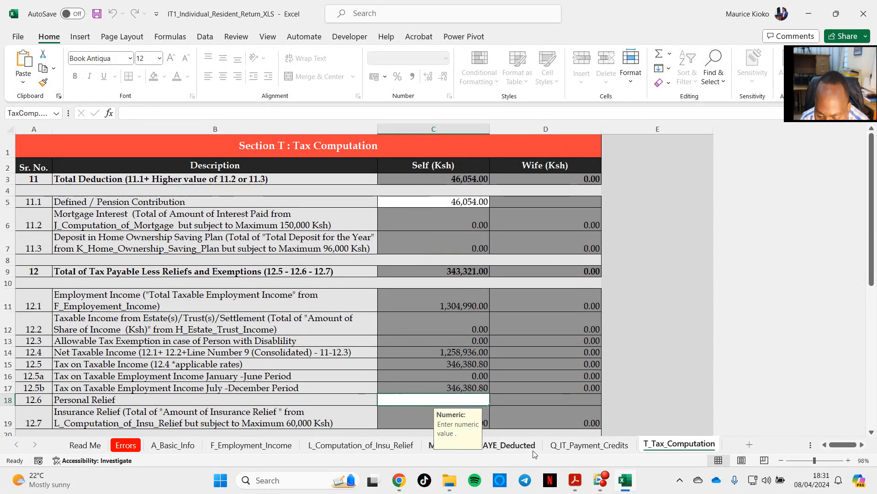
pyautogui.moveTo(629, 489)
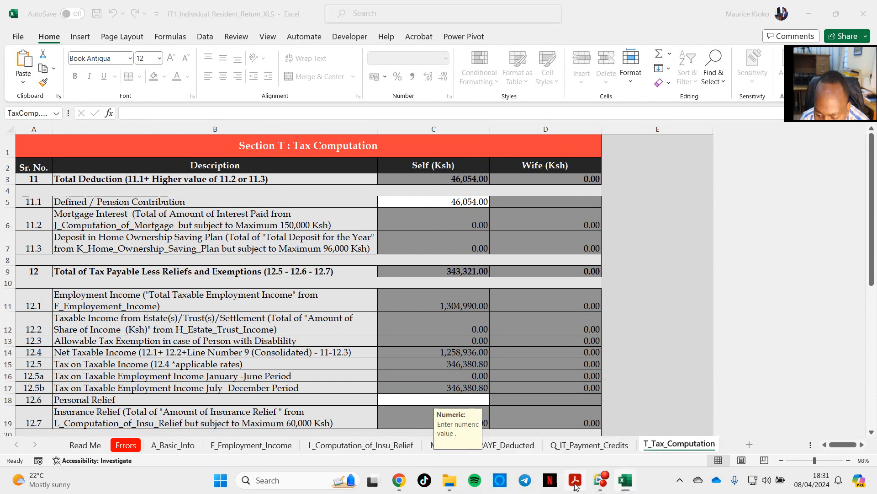
pyautogui.moveTo(574, 482)
pyautogui.click(550, 427)
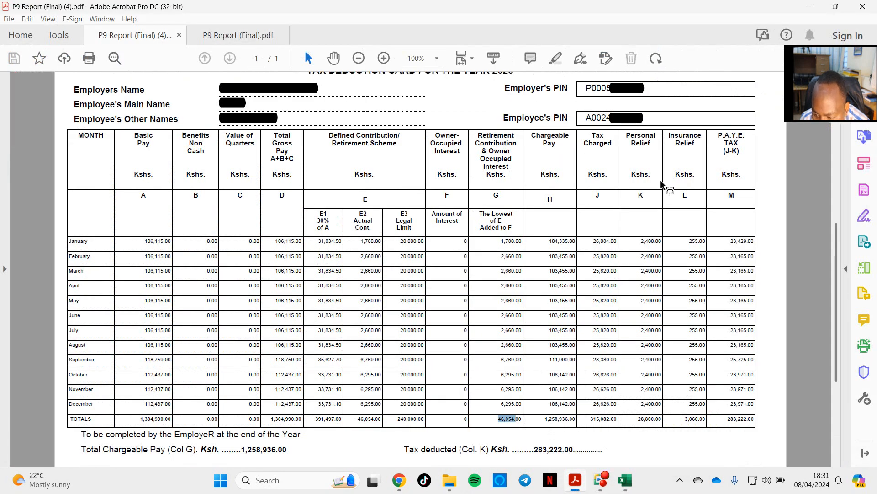
pyautogui.click(640, 422)
pyautogui.doubleClick(640, 421)
pyautogui.hotkey('ctrl', 'c')
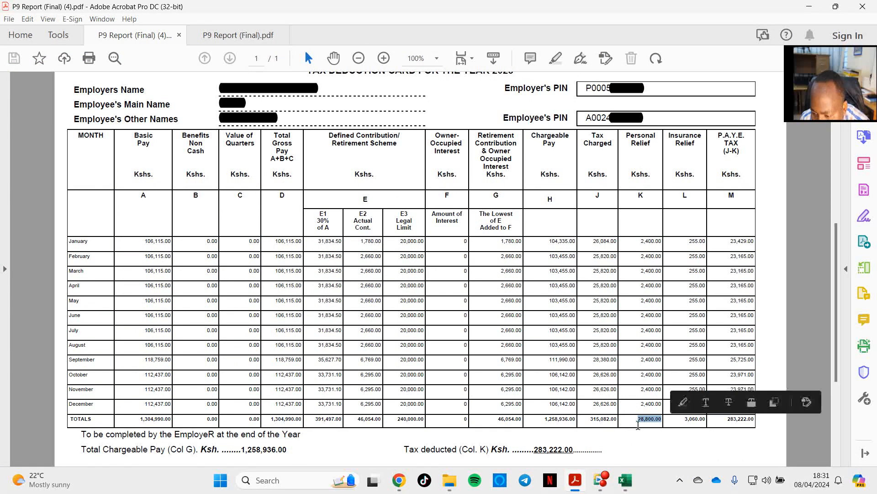
pyautogui.click(625, 480)
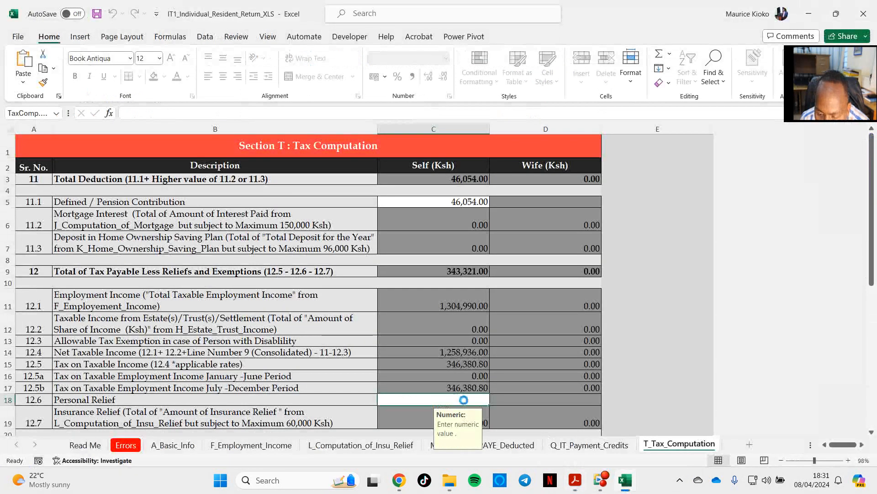
pyautogui.hotkey('ctrl', 'v')
# Step: Review the Section T tax computation, from the pension deduction and reliefs through the tax credits to the Tax Due / (Refund Due) line
pyautogui.scroll(-1, 464, 384)
pyautogui.scroll(-4, 464, 383)
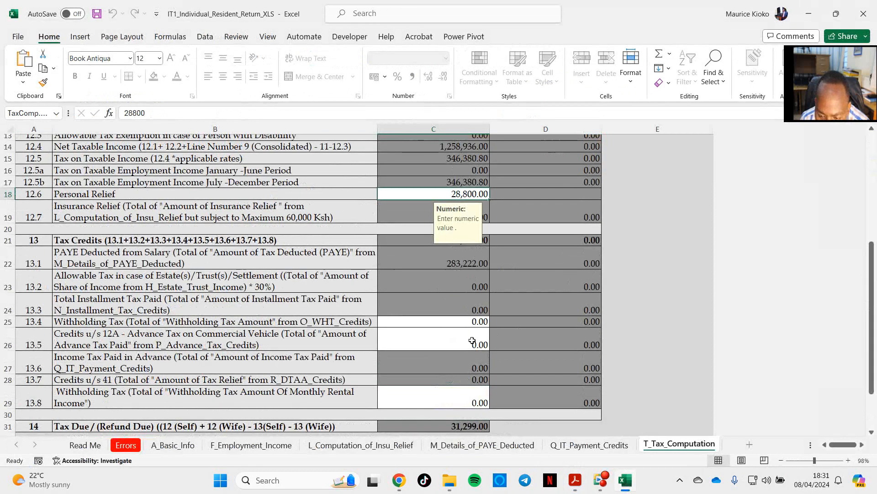
pyautogui.scroll(-3, 457, 329)
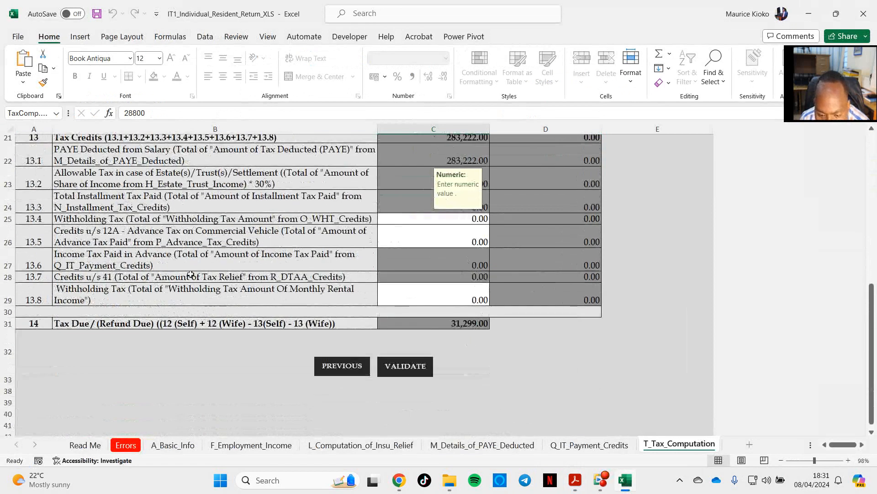
pyautogui.scroll(2, 497, 275)
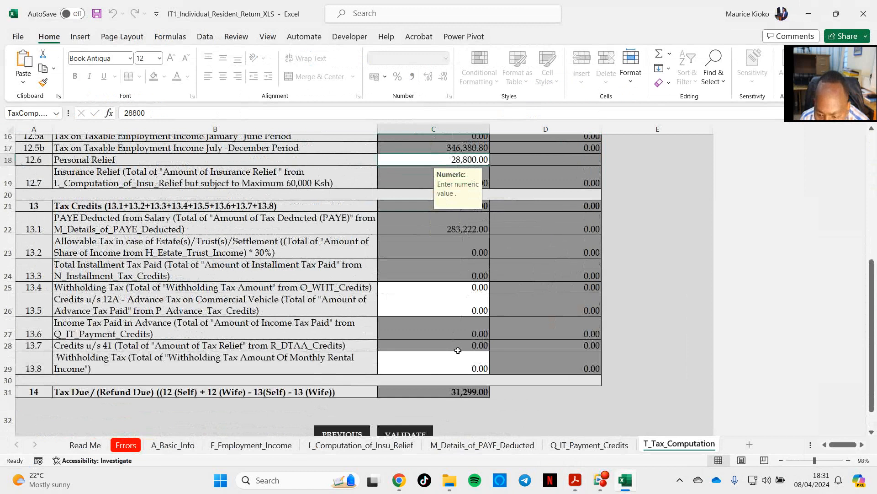
pyautogui.scroll(3, 476, 265)
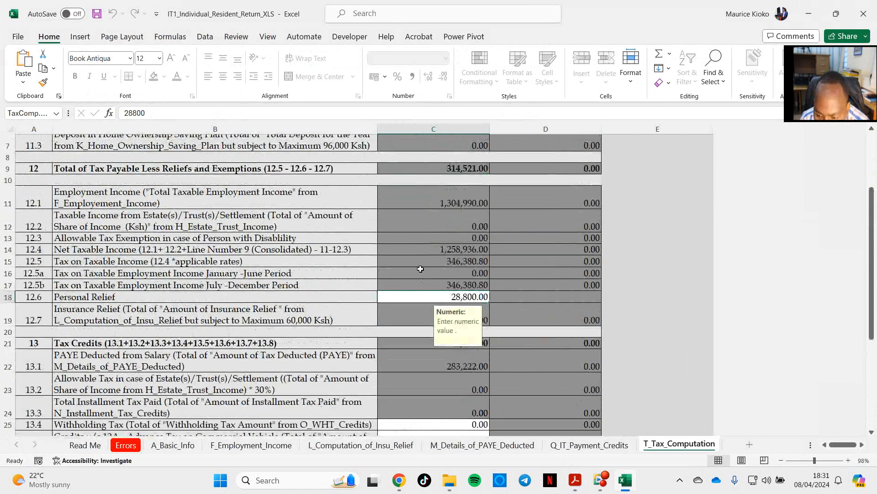
pyautogui.press('Down')
pyautogui.scroll(-4, 457, 350)
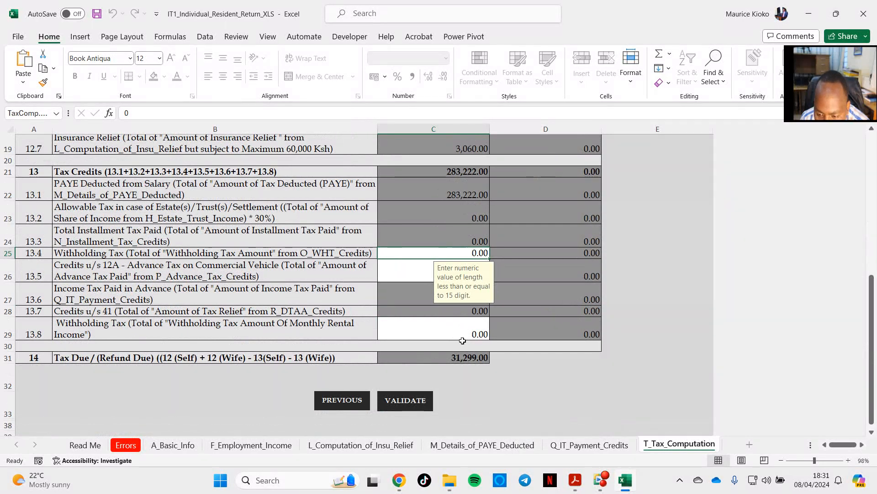
pyautogui.scroll(2, 463, 342)
pyautogui.scroll(2, 432, 224)
pyautogui.scroll(3, 457, 228)
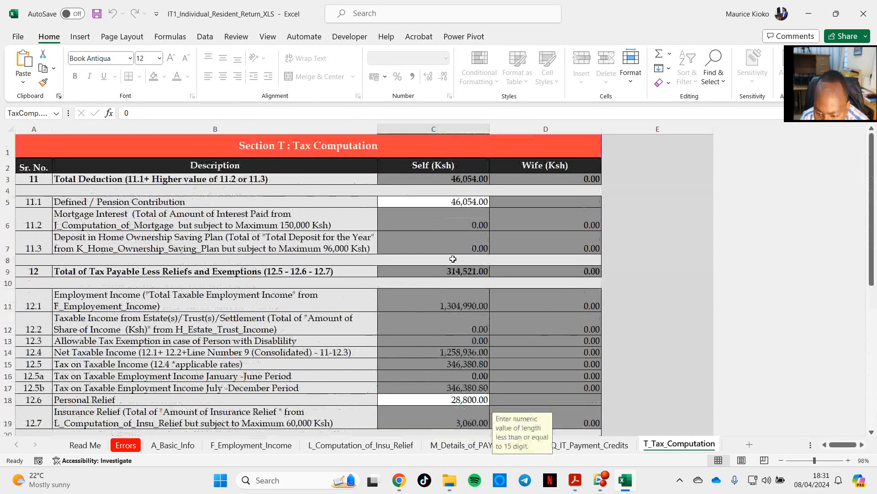
pyautogui.scroll(-7, 429, 357)
pyautogui.click(422, 300)
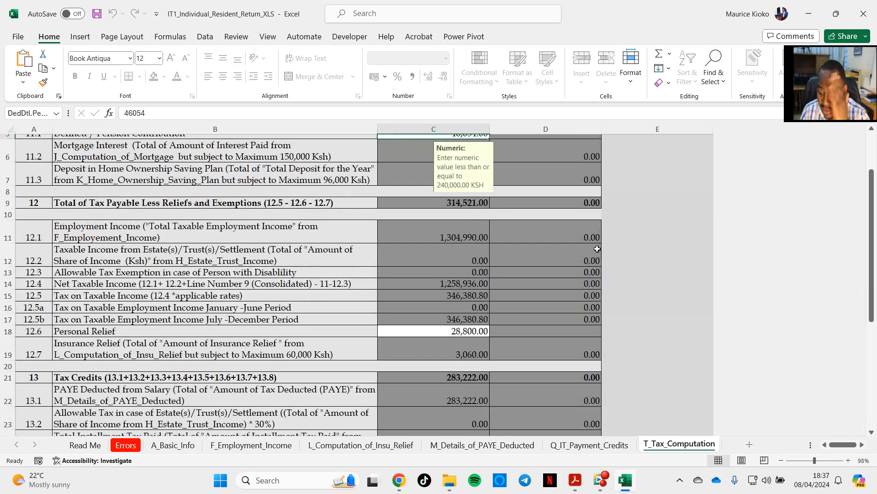
pyautogui.scroll(-1, 435, 240)
pyautogui.scroll(2, 436, 240)
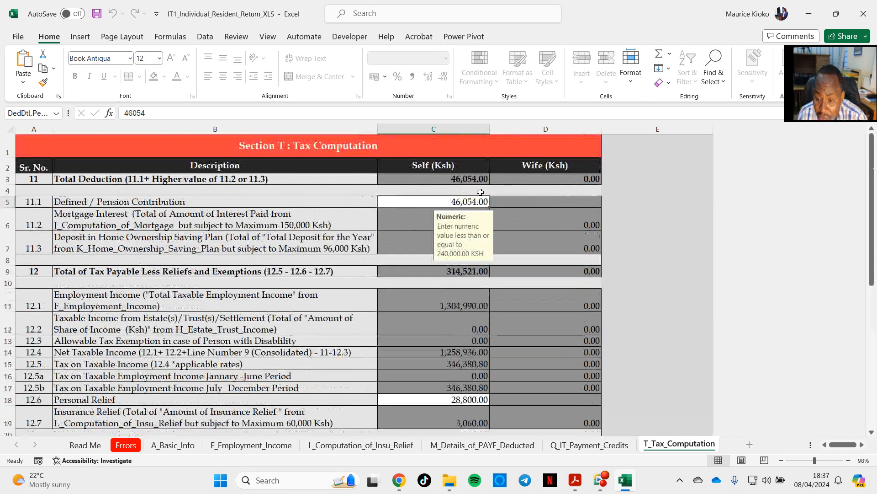
pyautogui.click(450, 202)
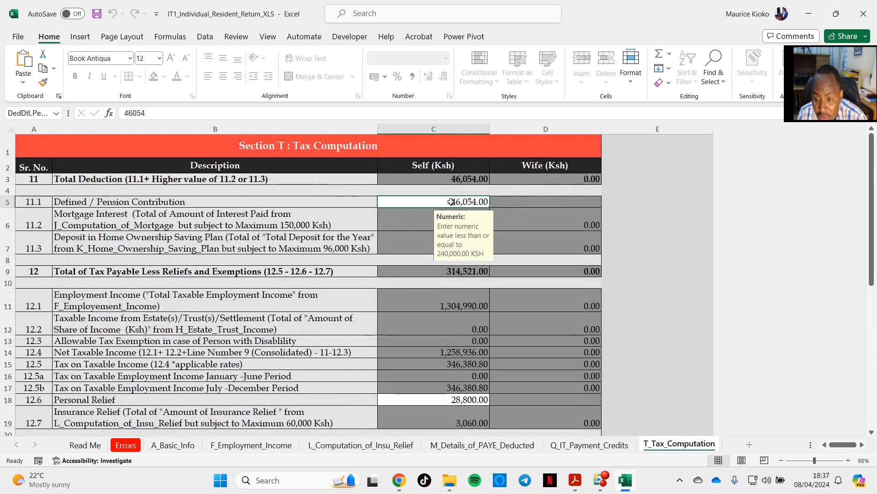
pyautogui.scroll(-6, 435, 364)
pyautogui.scroll(-2, 435, 363)
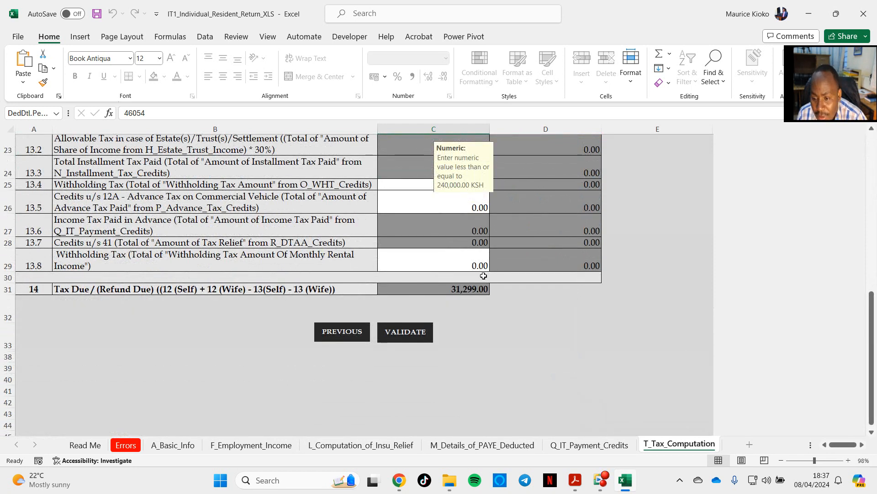
# Step: Recheck the tax credits in T_Tax_Computation, view the second P9 report, P9 Report (Final).pdf, in Acrobat, and return to Excel
pyautogui.scroll(1, 485, 247)
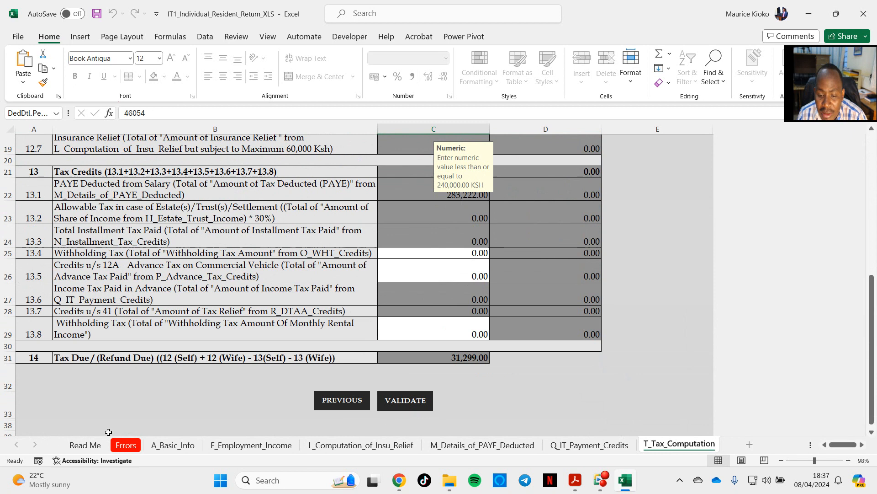
pyautogui.scroll(2, 491, 266)
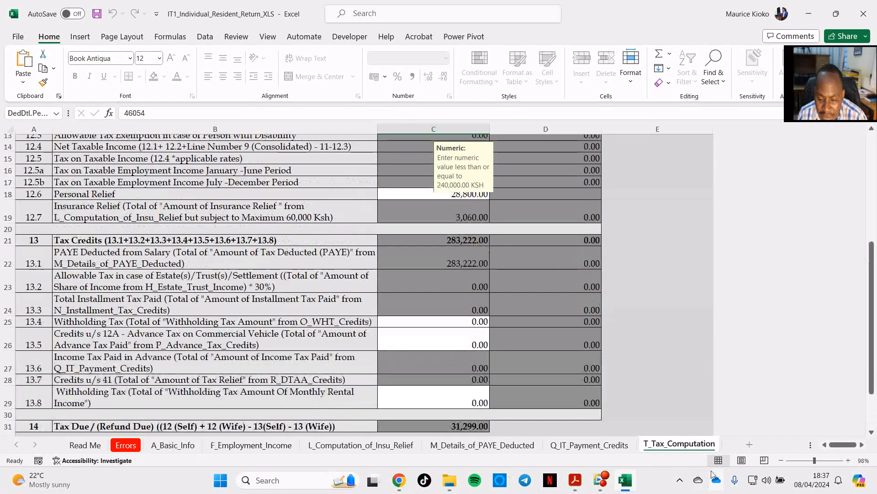
pyautogui.click(577, 480)
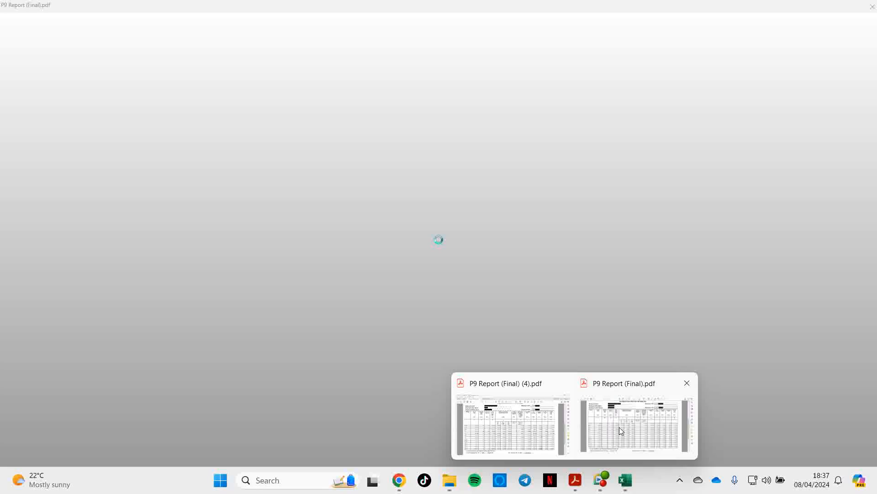
pyautogui.click(619, 426)
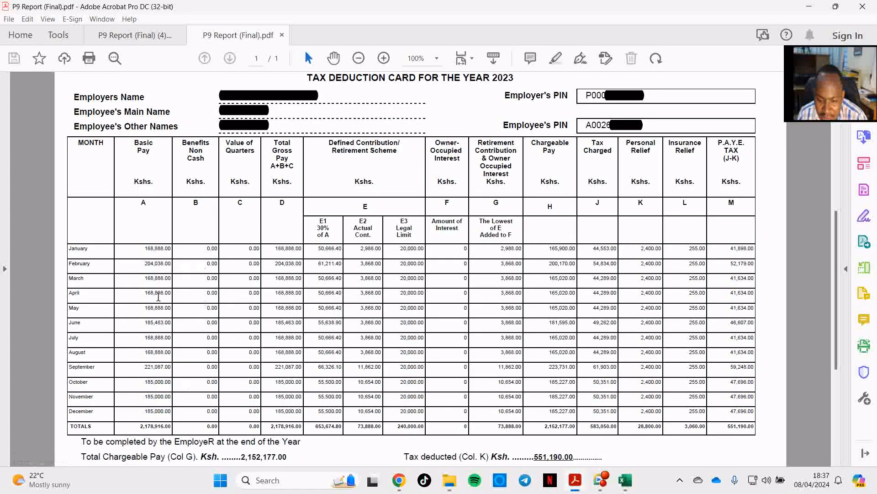
pyautogui.moveTo(577, 479)
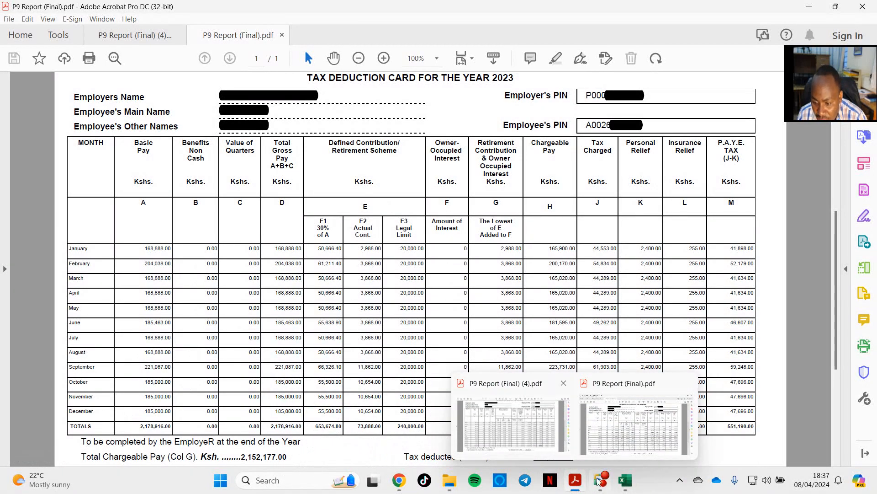
pyautogui.click(625, 480)
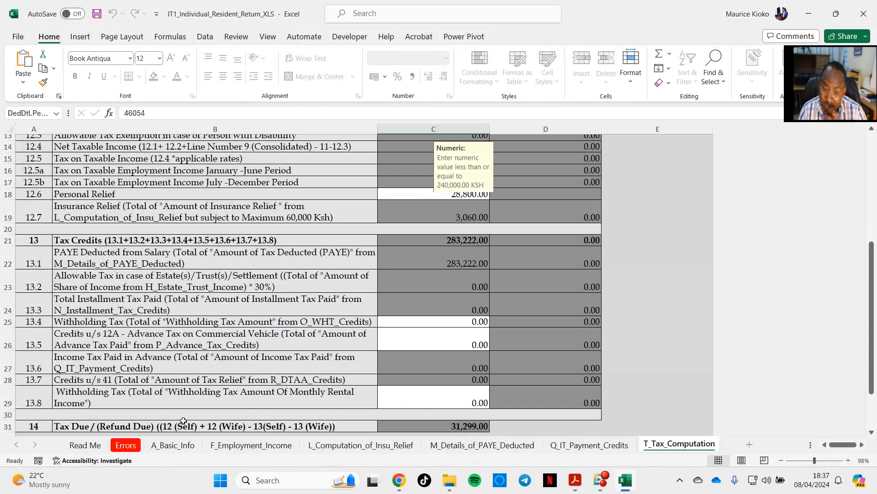
# Step: Copy the total gross pay of 2,178,916 from P9 Report (Final).pdf in Acrobat into the Self Gross Pay cell of F_Employment_Income in Excel
pyautogui.click(185, 445)
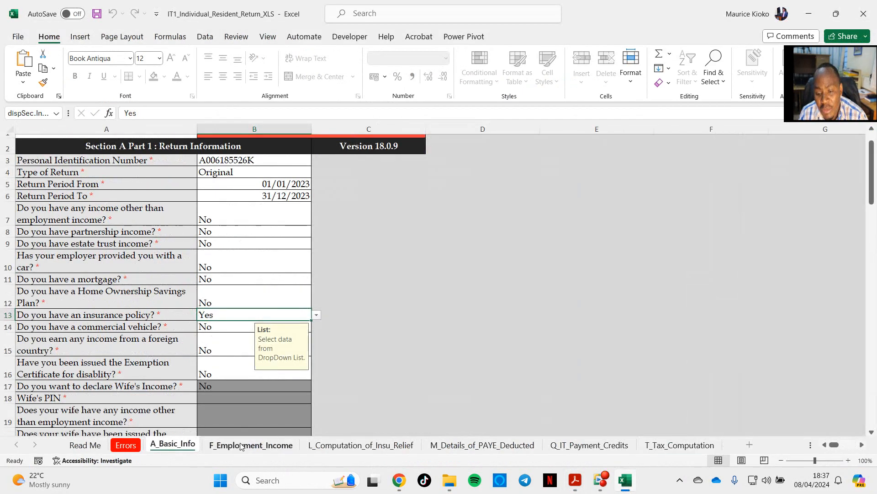
pyautogui.click(262, 448)
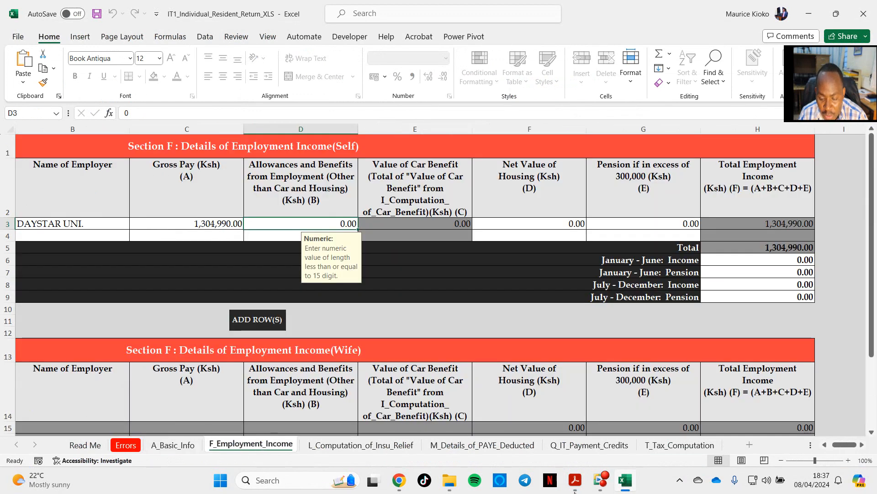
pyautogui.click(629, 486)
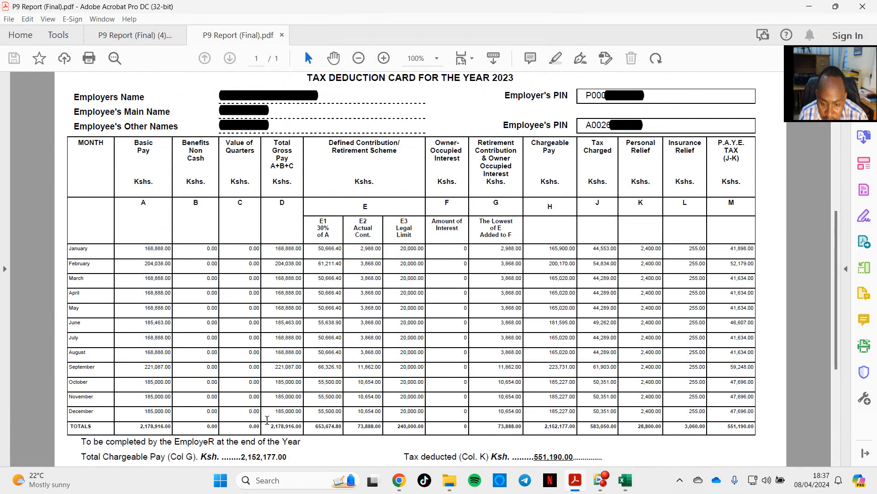
pyautogui.moveTo(273, 424); pyautogui.dragTo(303, 429)
pyautogui.hotkey('ctrl', 'c')
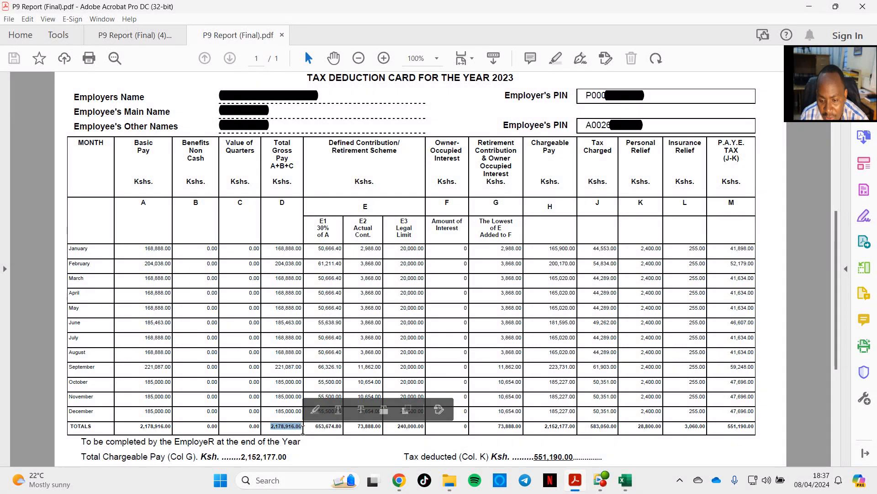
pyautogui.click(620, 477)
pyautogui.click(187, 224)
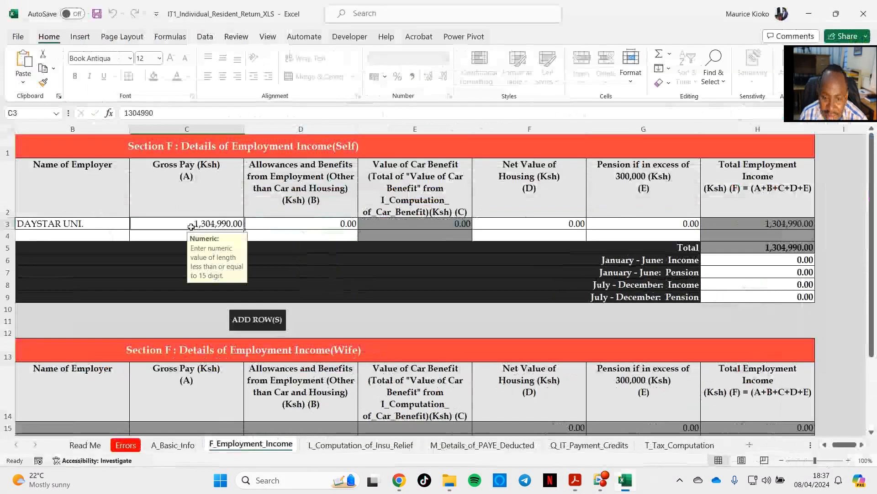
pyautogui.hotkey('ctrl', 'v')
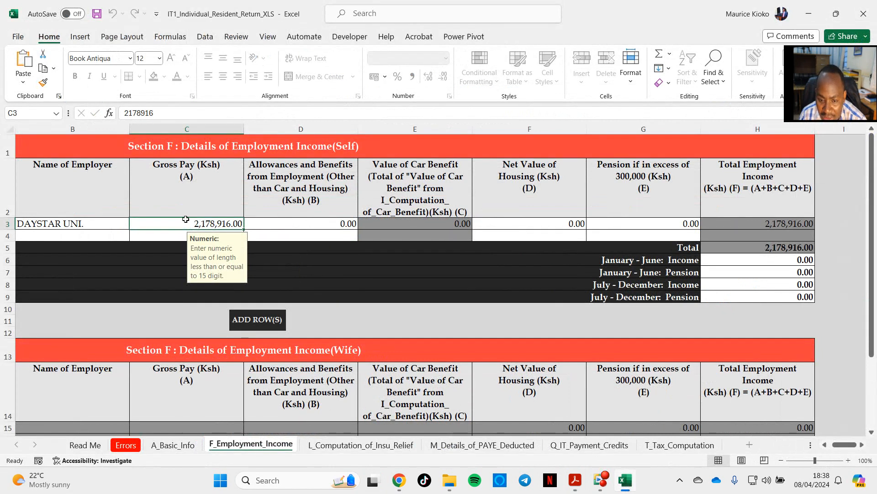
# Step: Compare the insurance relief in L_Computation_of_Insu_Relief with the Insurance Relief total on P9 Report (Final).pdf in Acrobat, and return to Excel
pyautogui.click(359, 445)
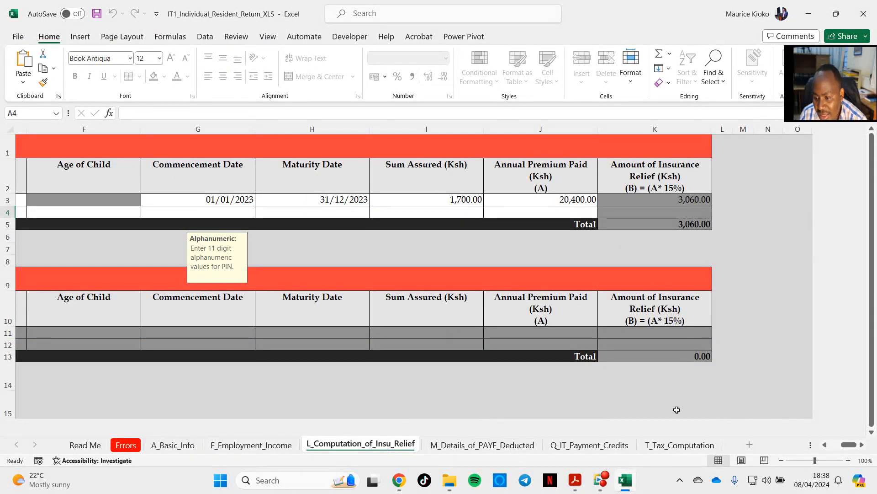
pyautogui.moveTo(577, 487)
pyautogui.click(648, 434)
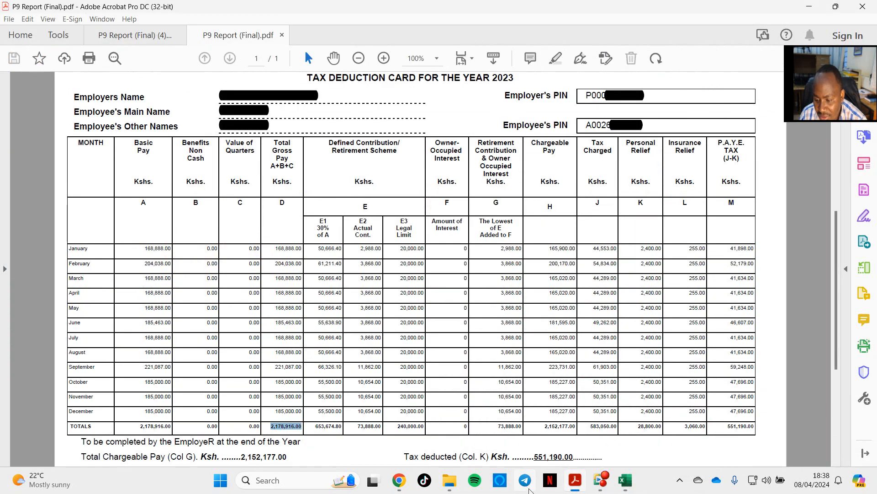
pyautogui.moveTo(577, 481)
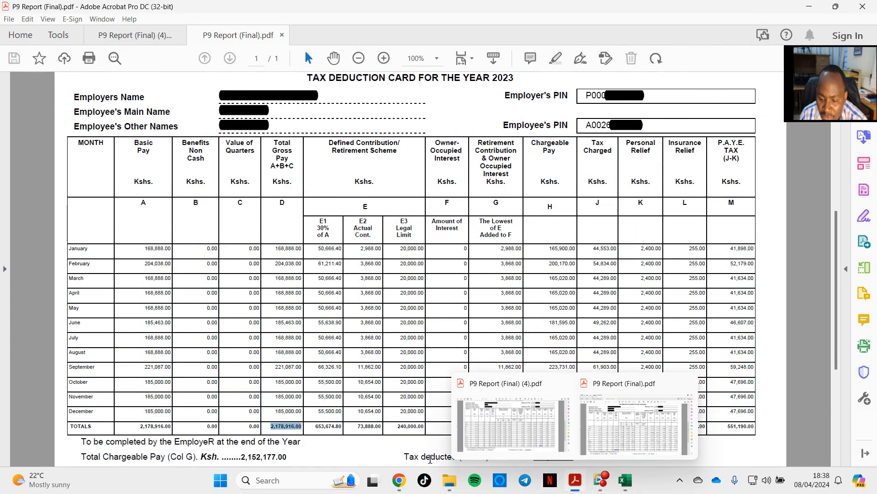
pyautogui.click(633, 479)
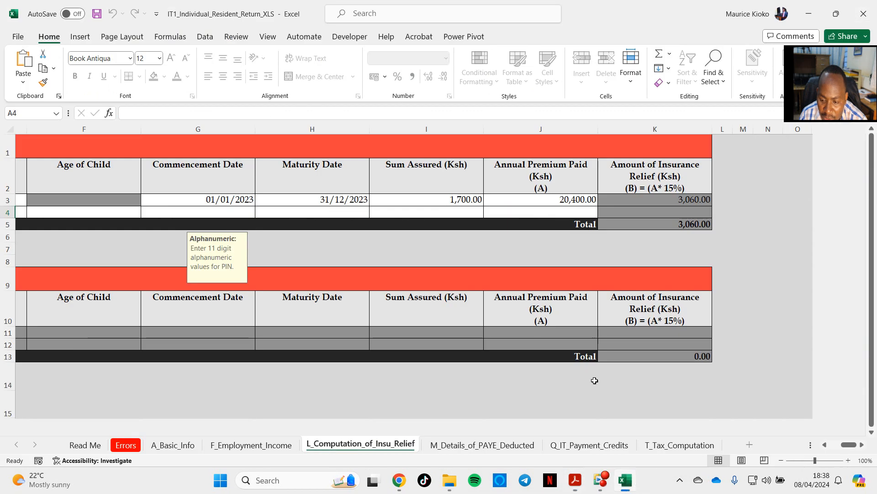
# Step: Copy the chargeable pay total of 2,152,177 from the P9 report in Acrobat into the Self Taxable Salary cell of M_Details_of_PAYE_Deducted in Excel
pyautogui.click(487, 448)
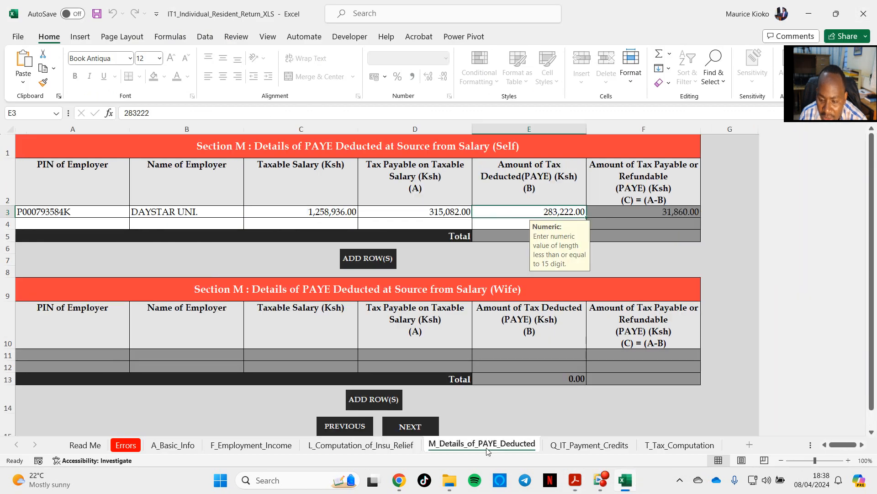
pyautogui.click(300, 212)
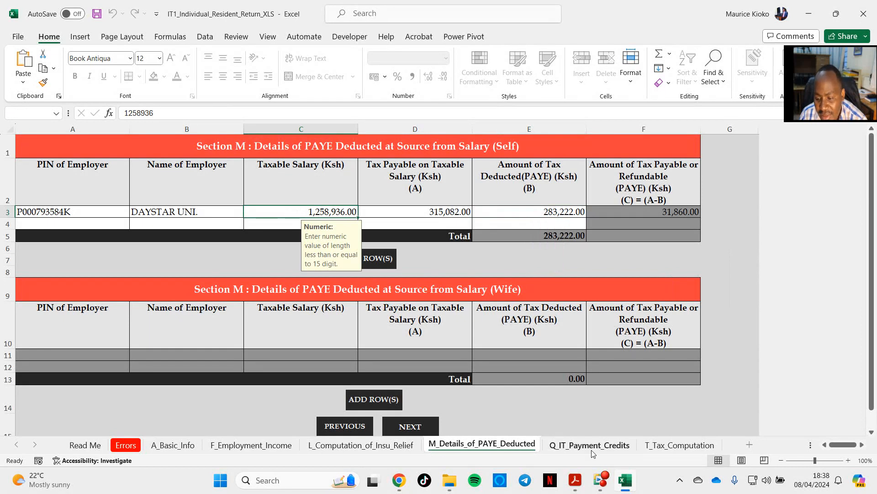
pyautogui.click(625, 482)
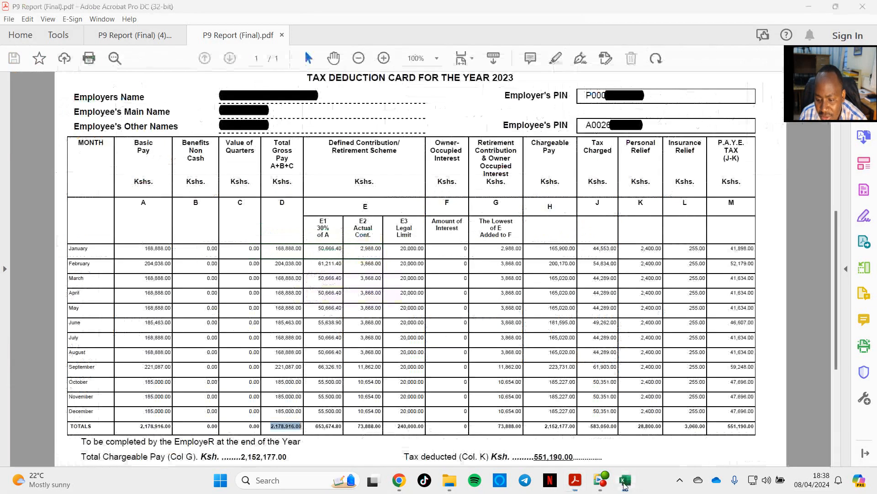
pyautogui.click(625, 482)
pyautogui.click(624, 484)
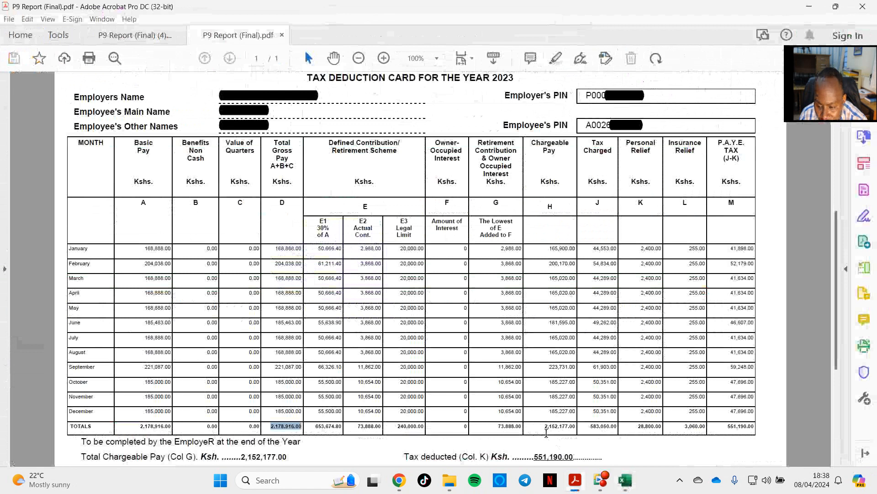
pyautogui.moveTo(545, 425); pyautogui.dragTo(578, 427)
pyautogui.hotkey('ctrl', 'c')
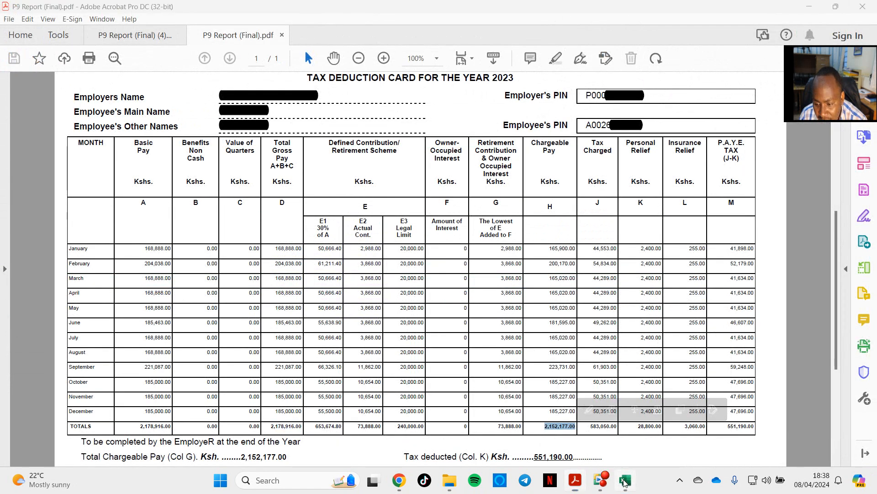
pyautogui.click(625, 480)
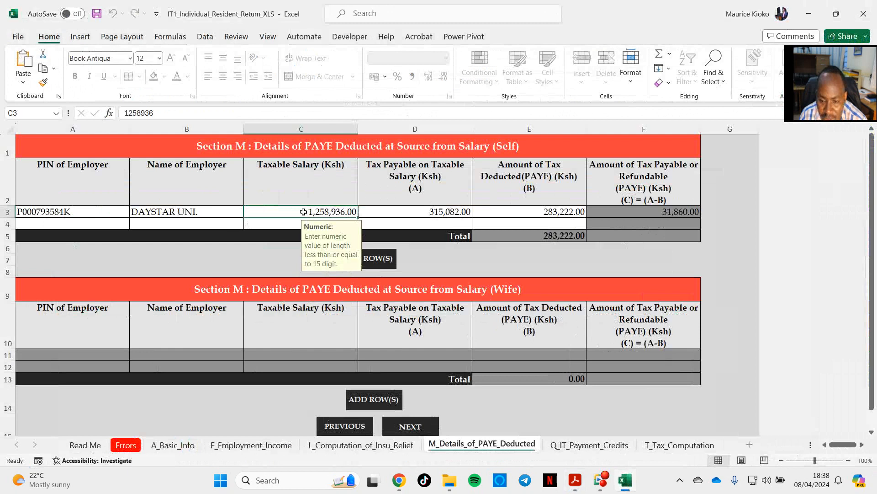
pyautogui.hotkey('ctrl', 'v')
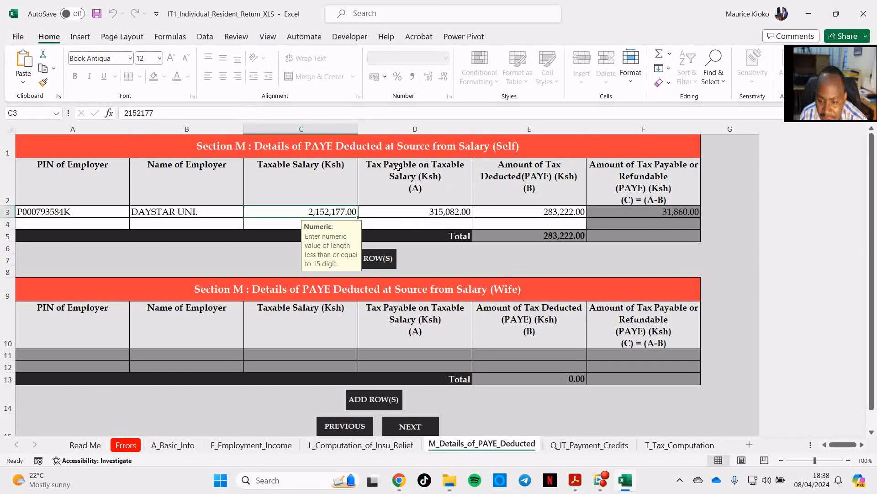
# Step: Copy the tax charged total of 583,050 from the P9 report in Acrobat into the Self Tax Payable on Taxable Salary cell in Excel
pyautogui.click(627, 482)
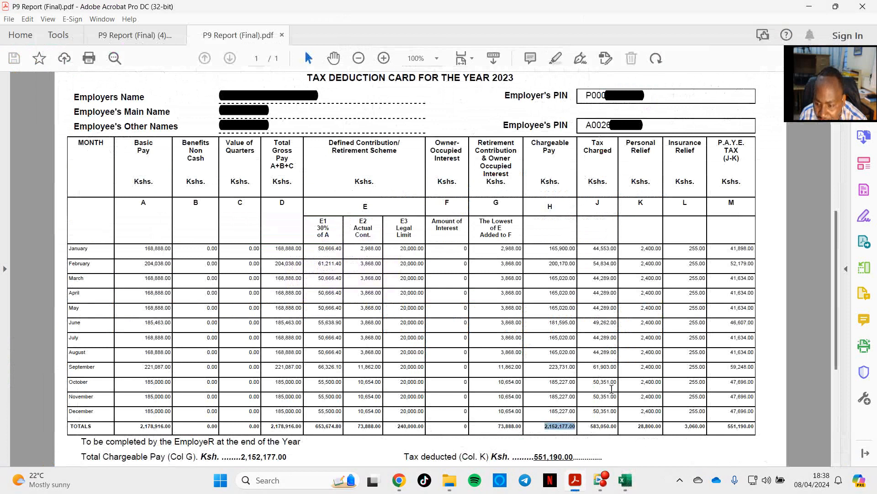
pyautogui.moveTo(590, 428); pyautogui.dragTo(617, 428)
pyautogui.hotkey('ctrl', 'c')
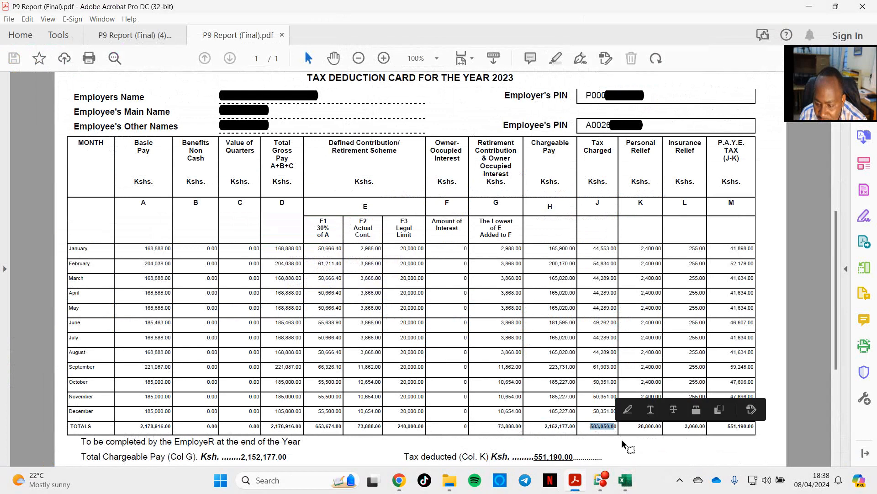
pyautogui.click(625, 480)
pyautogui.click(426, 214)
pyautogui.hotkey('ctrl', 'v')
# Step: Copy the P.A.Y.E. tax total of 551,190 from the P9 report in Acrobat into the Self Amount of Tax Deducted (PAYE) cell in Excel
pyautogui.click(534, 211)
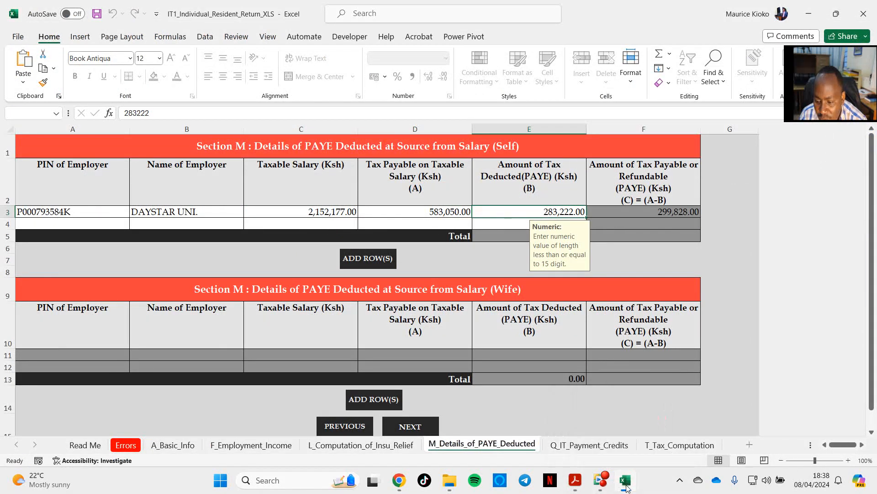
pyautogui.click(575, 480)
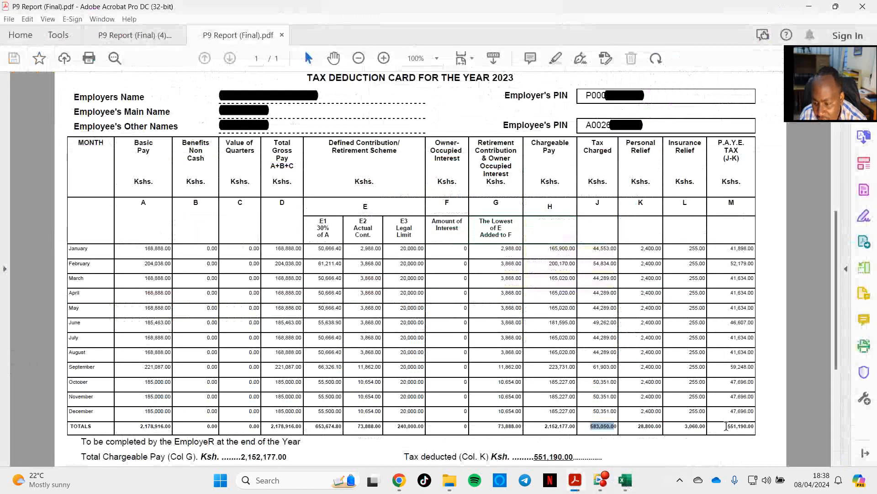
pyautogui.moveTo(727, 426); pyautogui.dragTo(757, 425)
pyautogui.hotkey('ctrl', 'c')
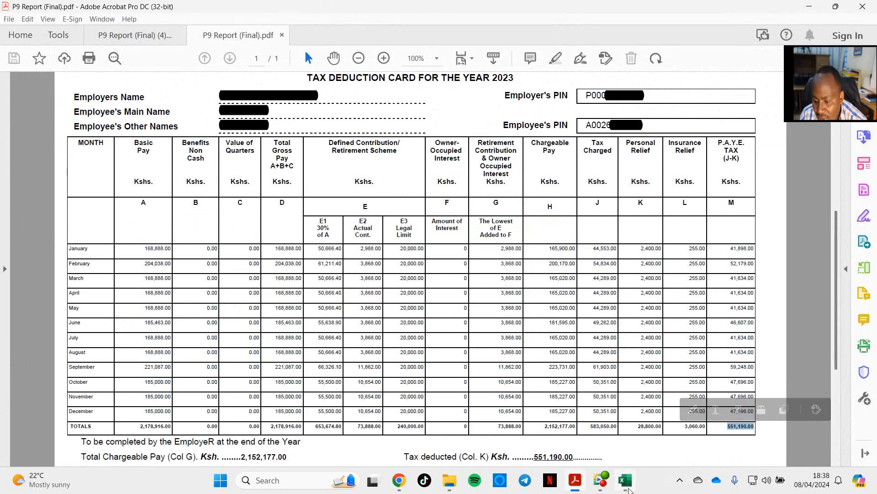
pyautogui.click(625, 480)
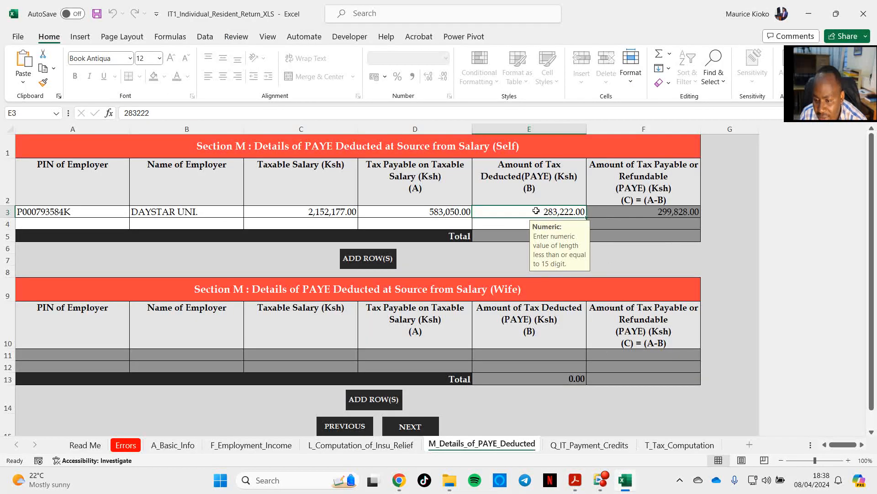
pyautogui.hotkey('ctrl', 'v')
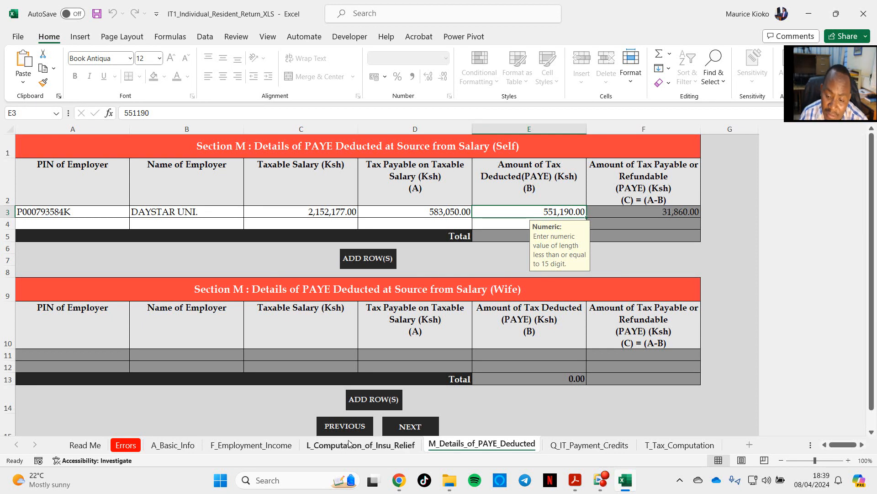
# Step: Copy the retirement contribution total of 73,888 from P9 Report (Final).pdf in Acrobat into the Defined / Pension Contribution cell of T_Tax_Computation in Excel
pyautogui.click(665, 445)
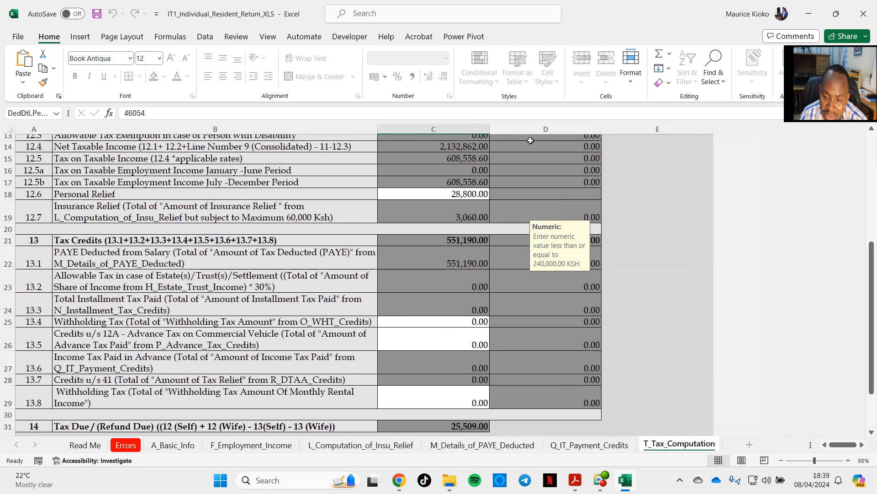
pyautogui.scroll(2, 443, 311)
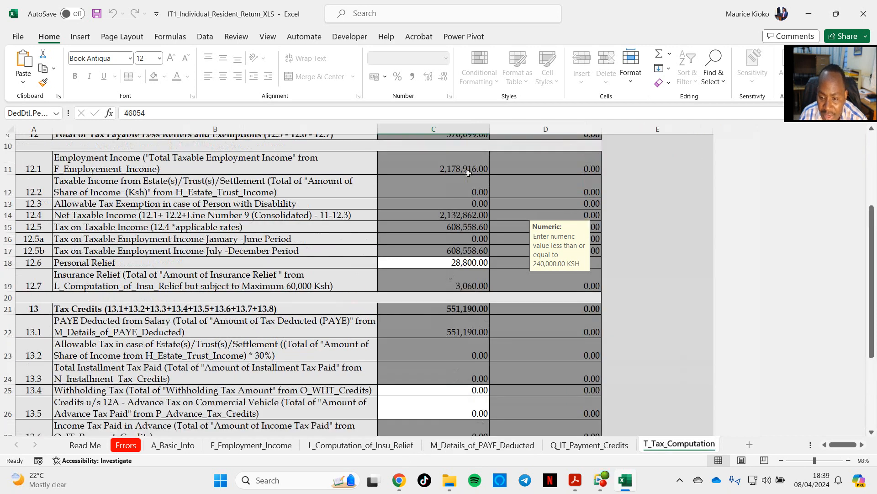
pyautogui.scroll(2, 450, 276)
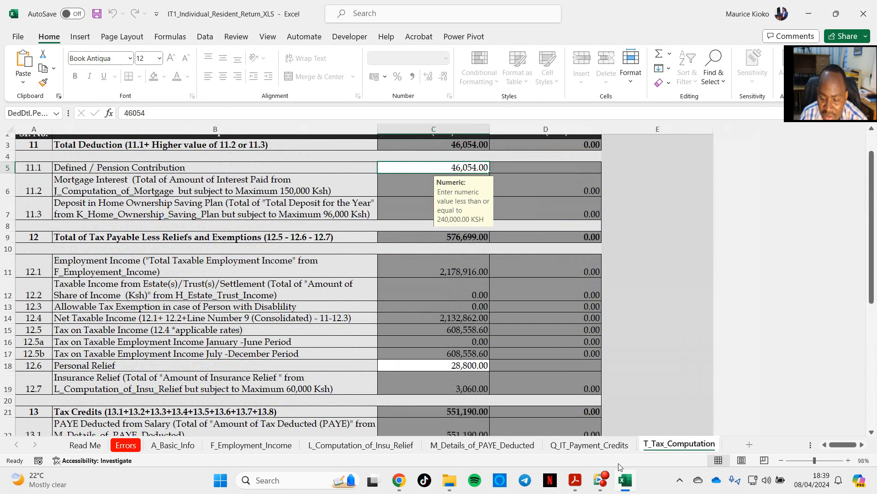
pyautogui.click(575, 484)
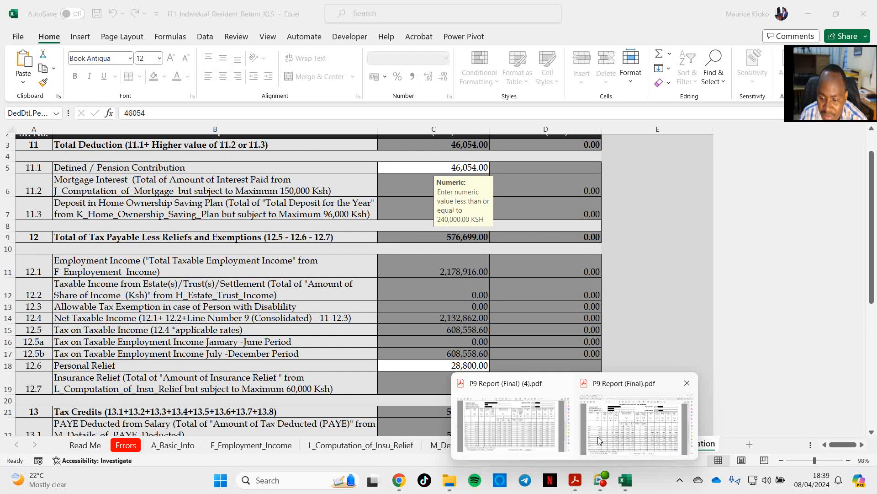
pyautogui.click(609, 429)
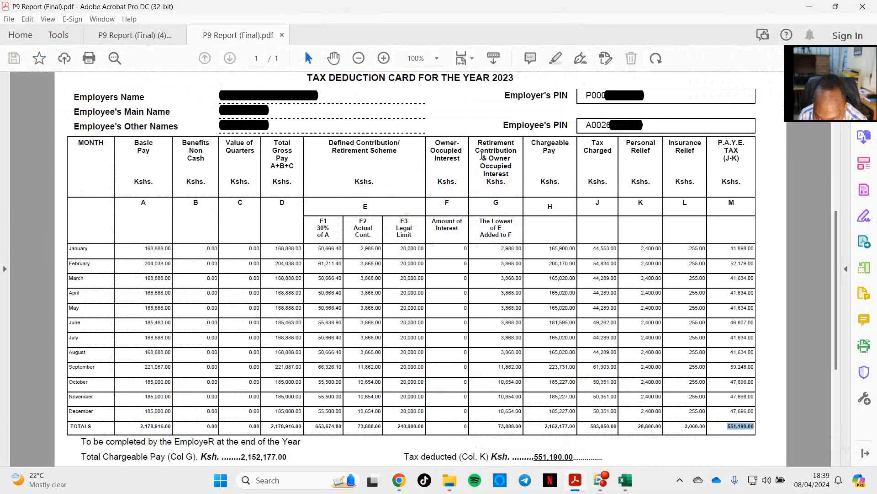
pyautogui.moveTo(497, 427); pyautogui.dragTo(516, 429)
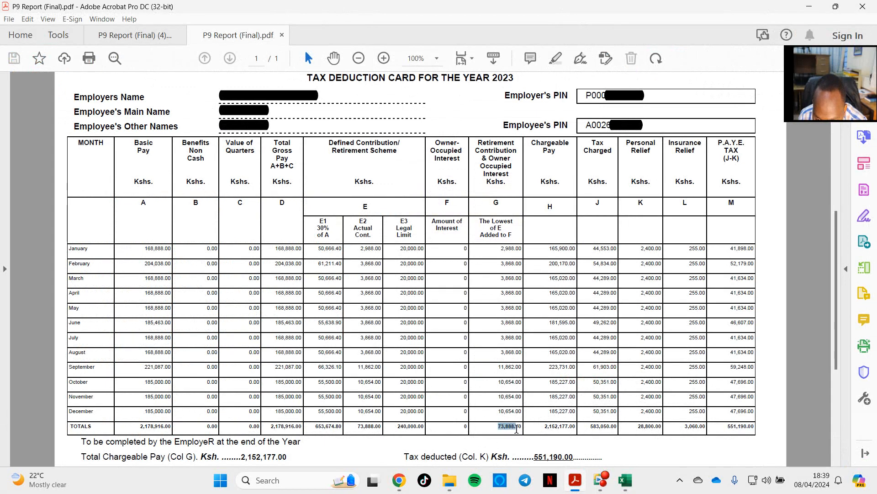
pyautogui.click(624, 491)
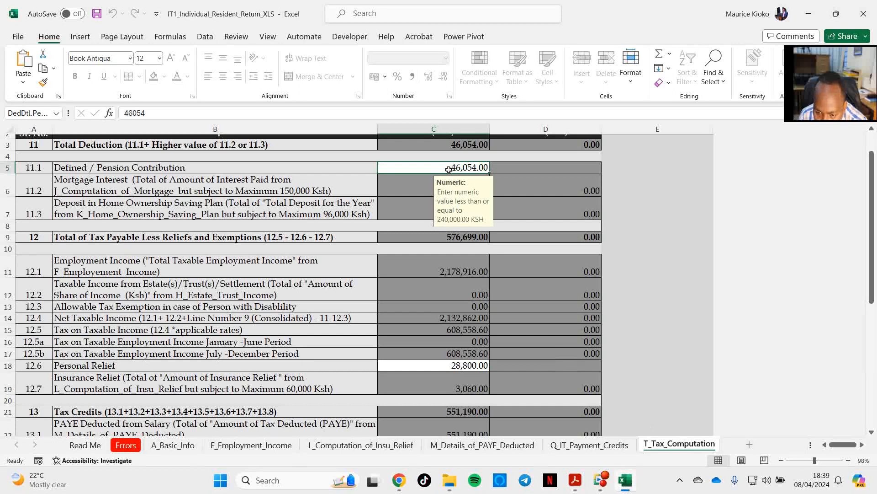
pyautogui.write('73,888.00')
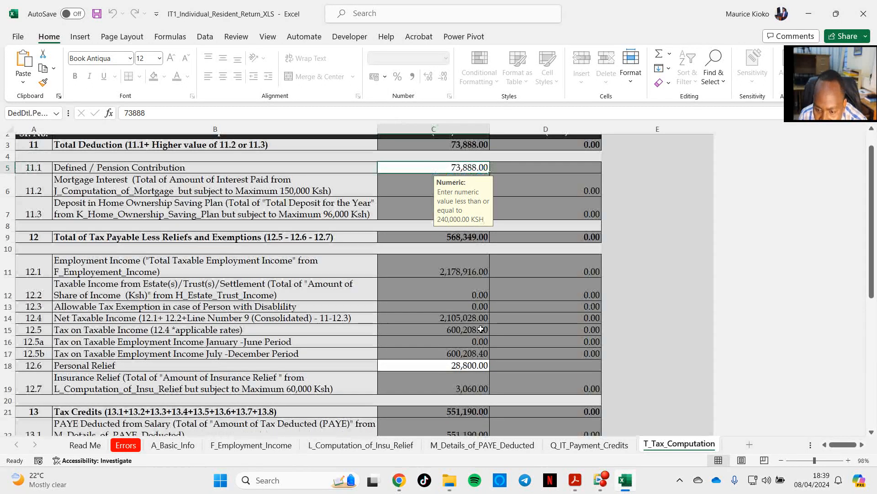
# Step: Compare the Personal Relief in T_Tax_Computation with the Personal Relief total on the P9 report in Acrobat, and return to Excel
pyautogui.click(464, 365)
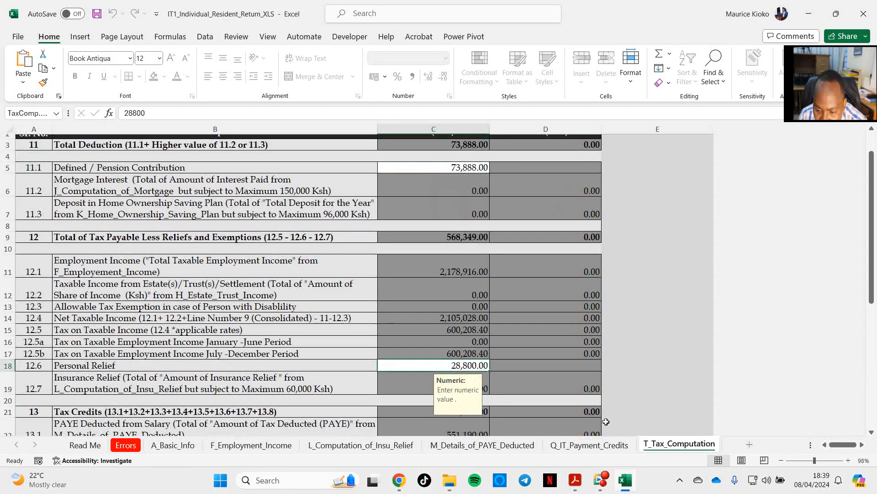
pyautogui.click(625, 488)
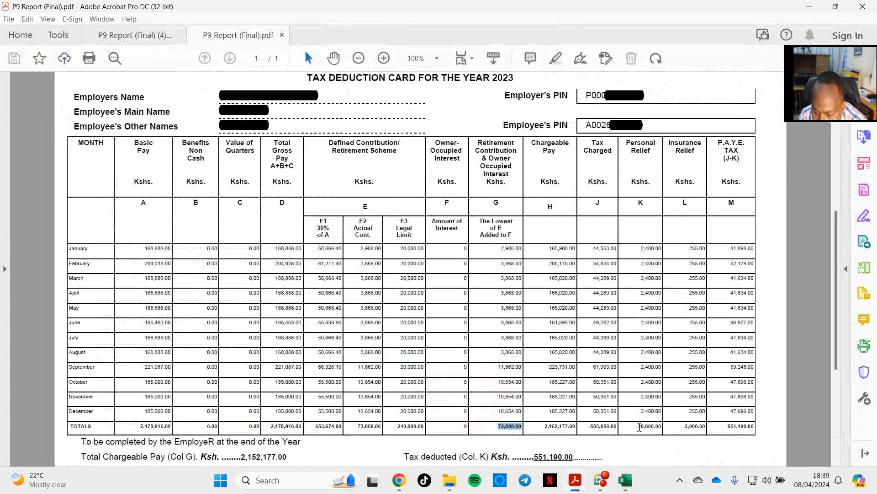
pyautogui.click(633, 479)
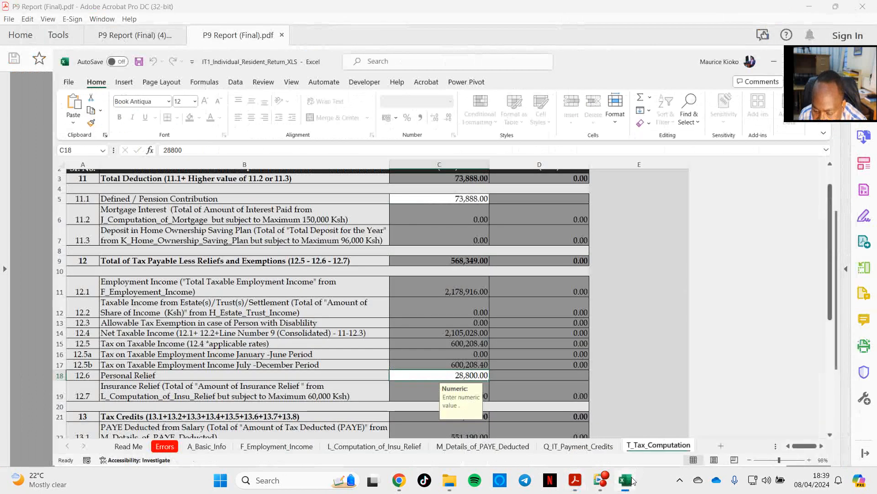
# Step: Review the tax payable, tax credits and tax due lines in T_Tax_Computation, checking them against the P9 report in Acrobat
pyautogui.scroll(-4, 468, 358)
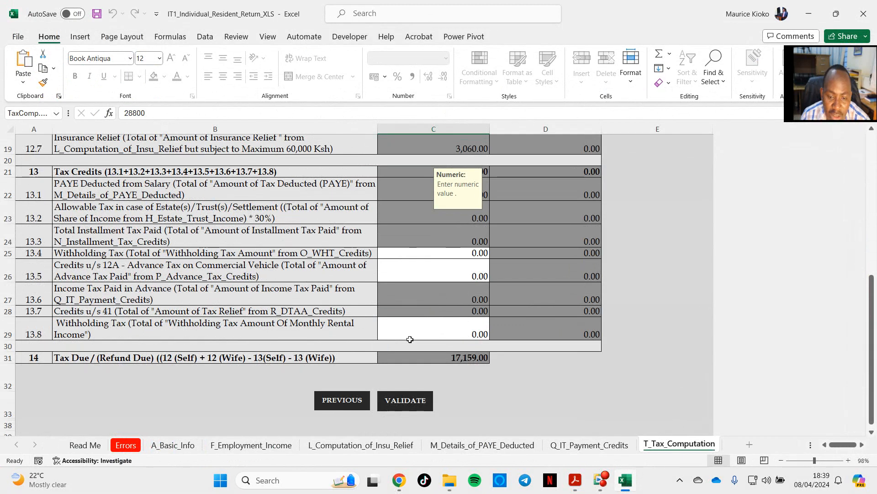
pyautogui.scroll(3, 453, 242)
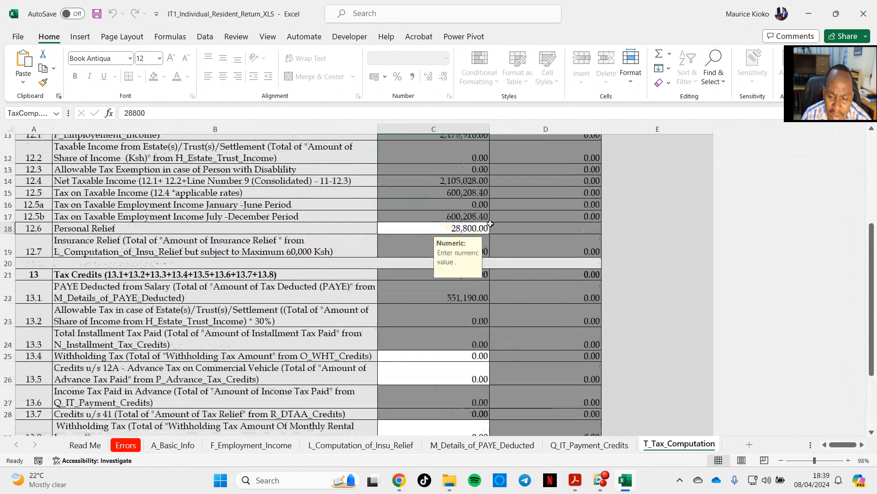
pyautogui.scroll(3, 482, 298)
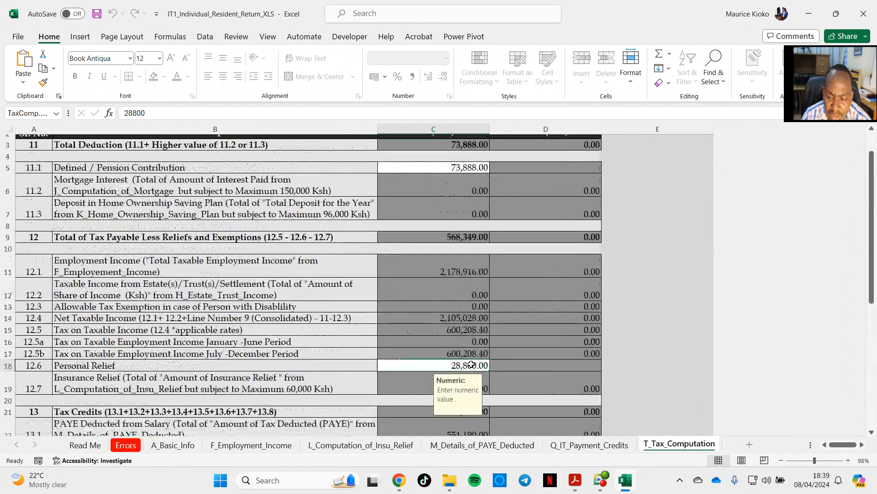
pyautogui.scroll(-2, 472, 364)
pyautogui.click(434, 424)
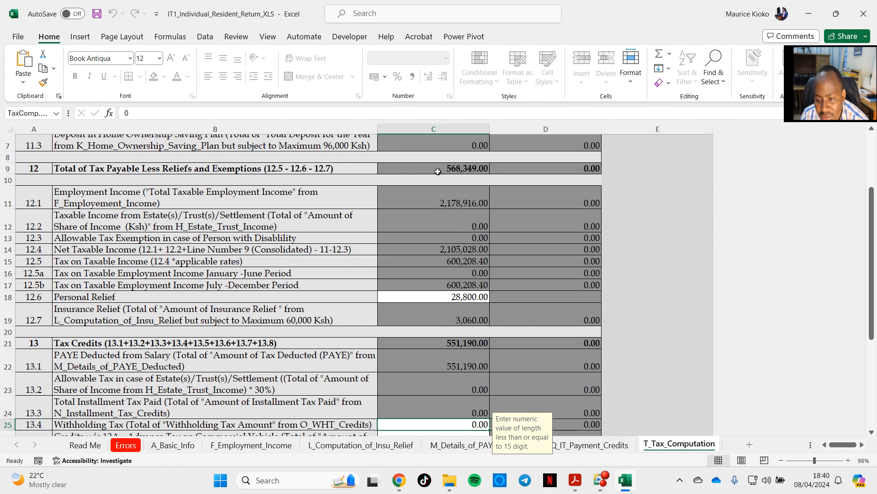
pyautogui.scroll(-2, 437, 372)
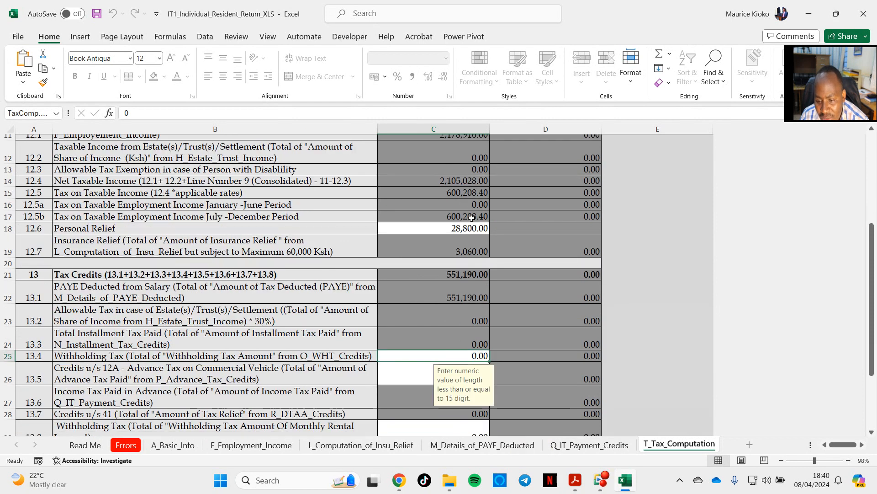
pyautogui.click(625, 481)
pyautogui.click(626, 481)
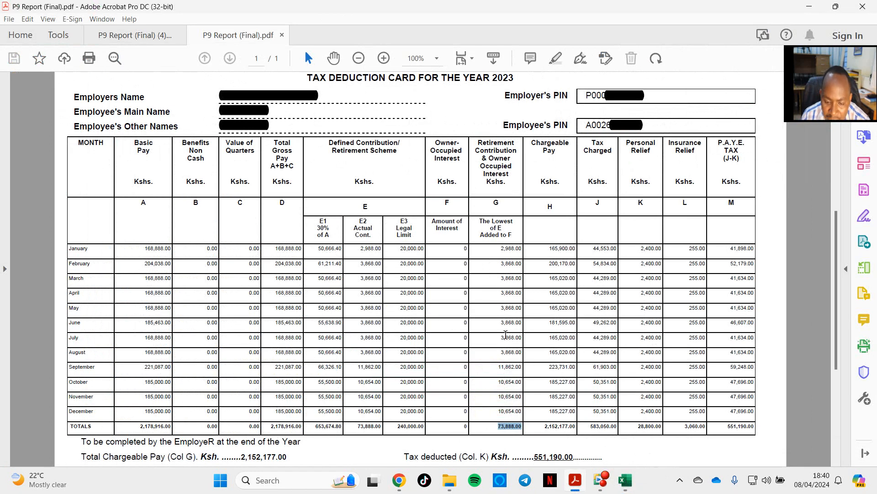
pyautogui.click(626, 487)
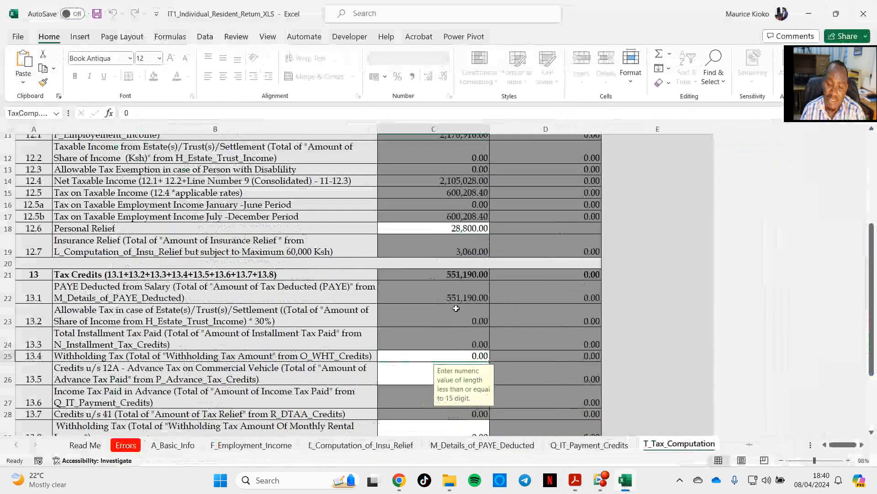
pyautogui.scroll(1, 468, 319)
pyautogui.scroll(-1, 468, 319)
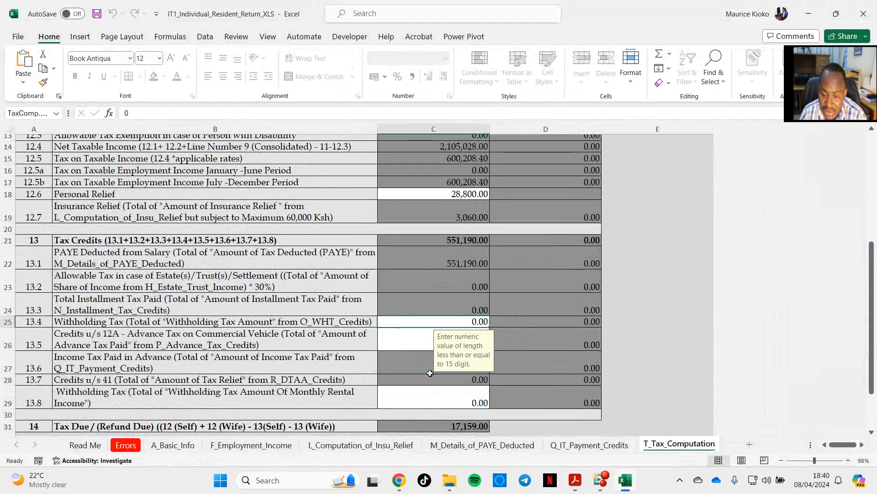
pyautogui.scroll(-1, 298, 257)
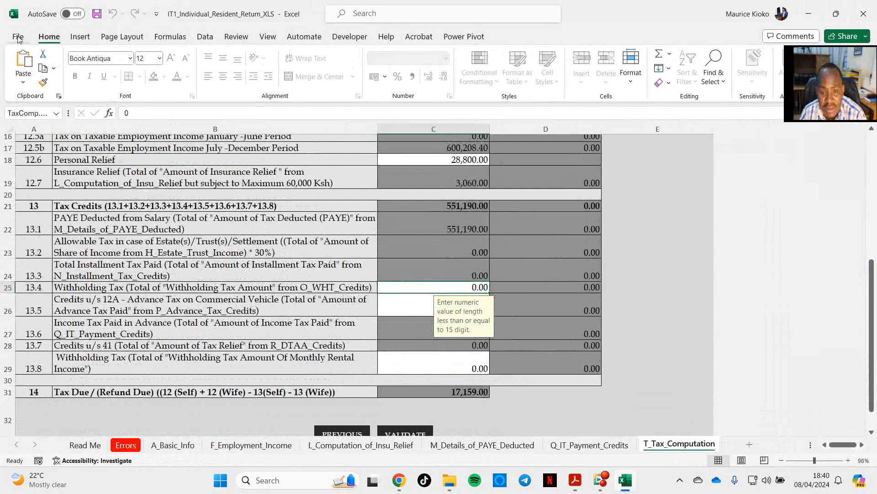
# Step: Validate the return and generate its upload zip file, and check the Errors sheet before returning to T_Tax_Computation
pyautogui.scroll(-2, 320, 320)
pyautogui.click(412, 366)
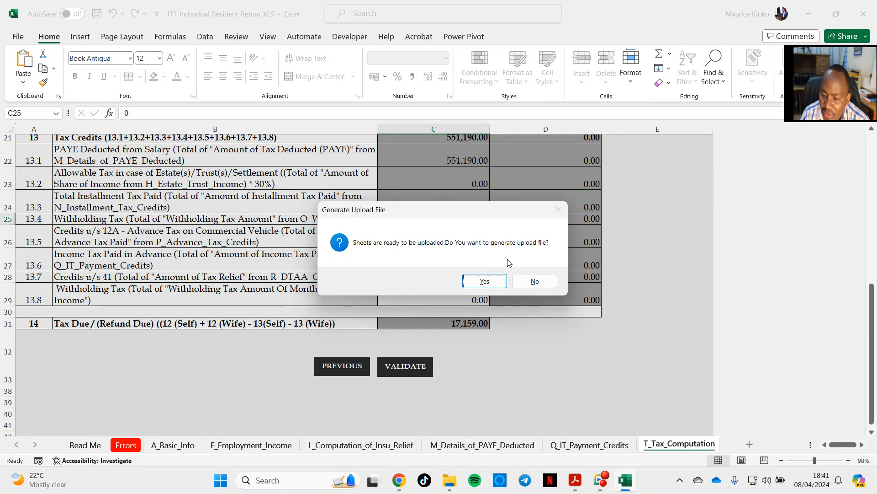
pyautogui.click(490, 279)
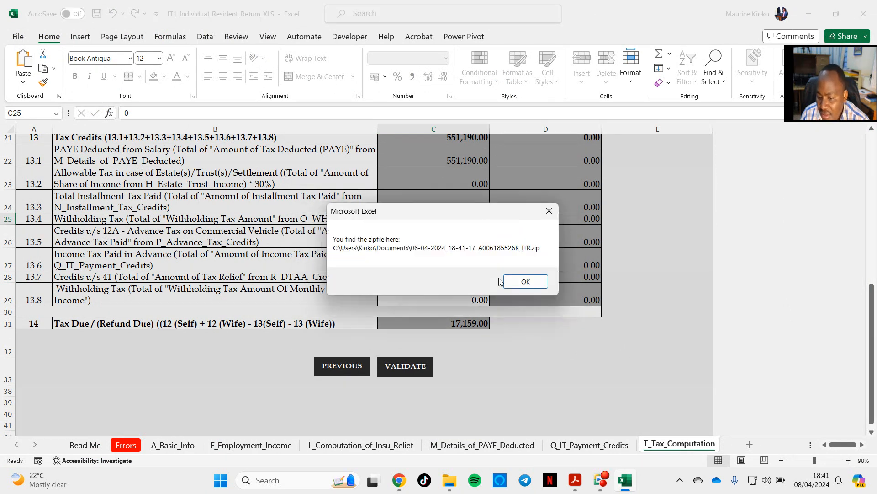
pyautogui.click(528, 280)
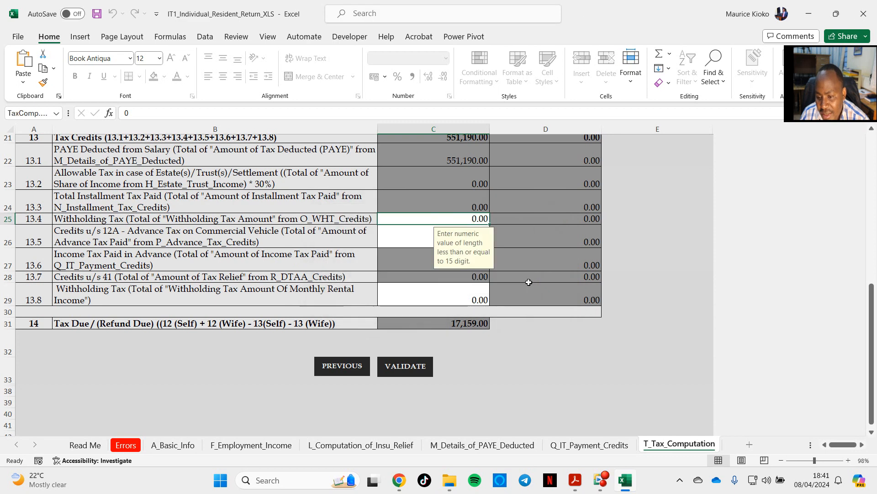
pyautogui.click(126, 445)
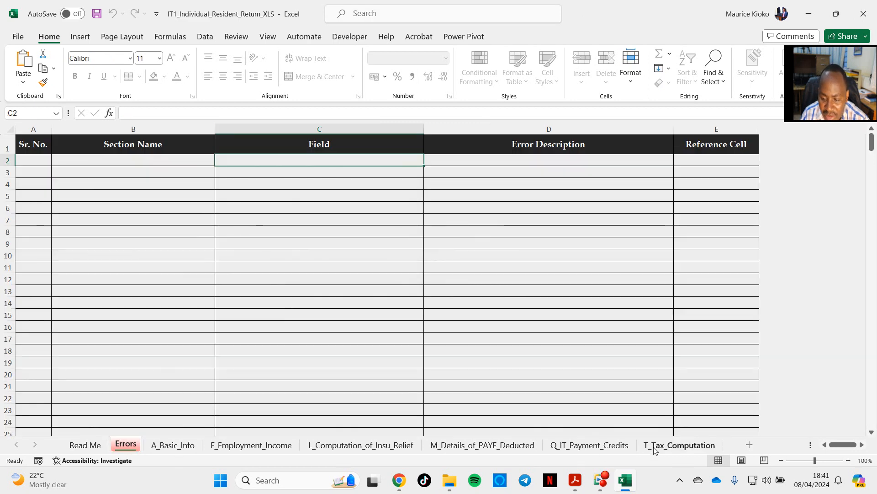
pyautogui.click(677, 445)
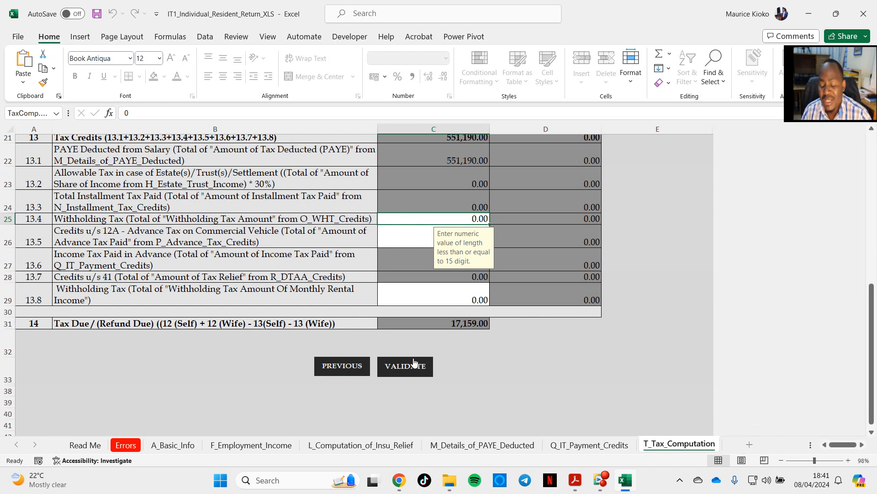
# Step: Look over the tax deduction card in P9 Report (Final).pdf in Acrobat, and return to Excel
pyautogui.moveTo(576, 489)
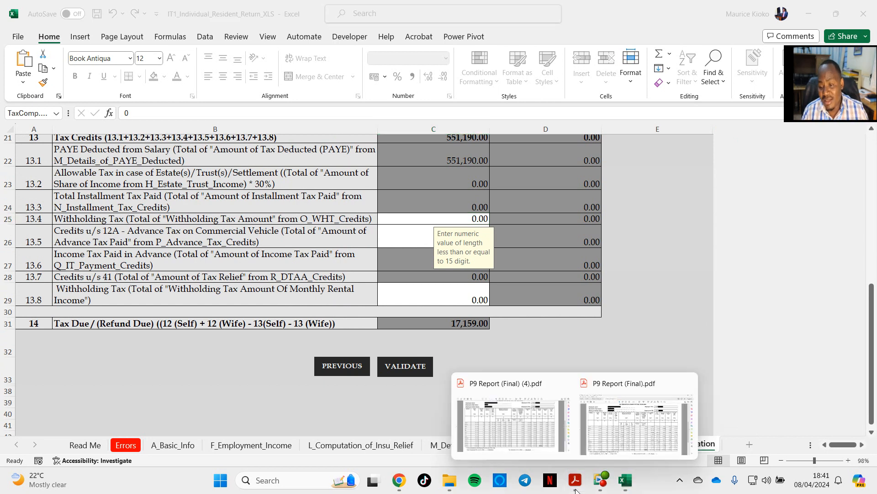
pyautogui.click(620, 439)
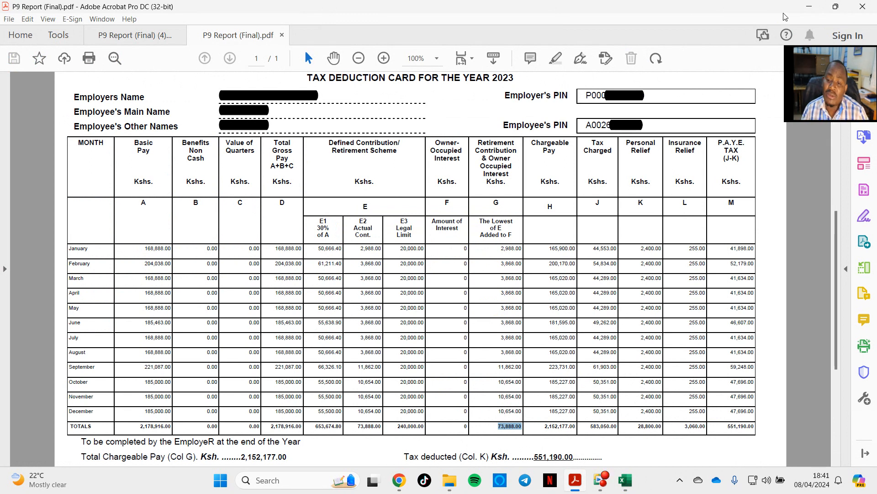
pyautogui.click(809, 10)
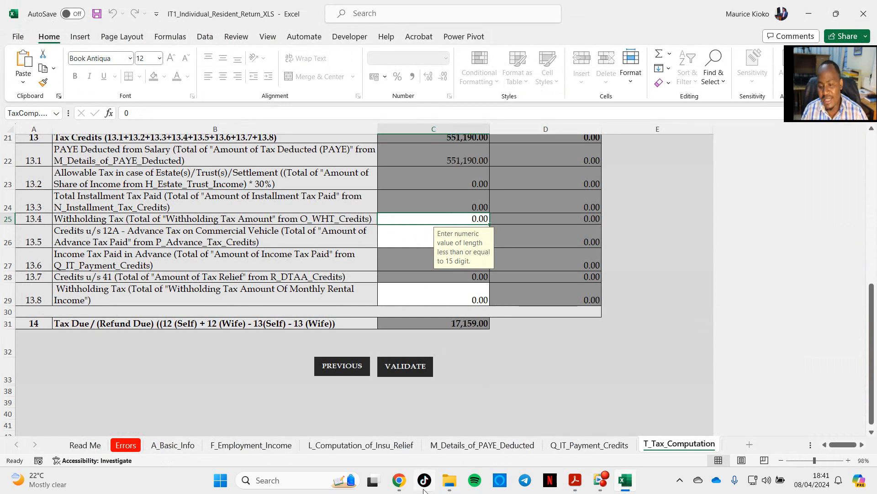
# Step: Switch to the Income Tax - Resident Individual Form page of the Kenya Revenue Authority iTax portal in Chrome
pyautogui.moveTo(399, 485)
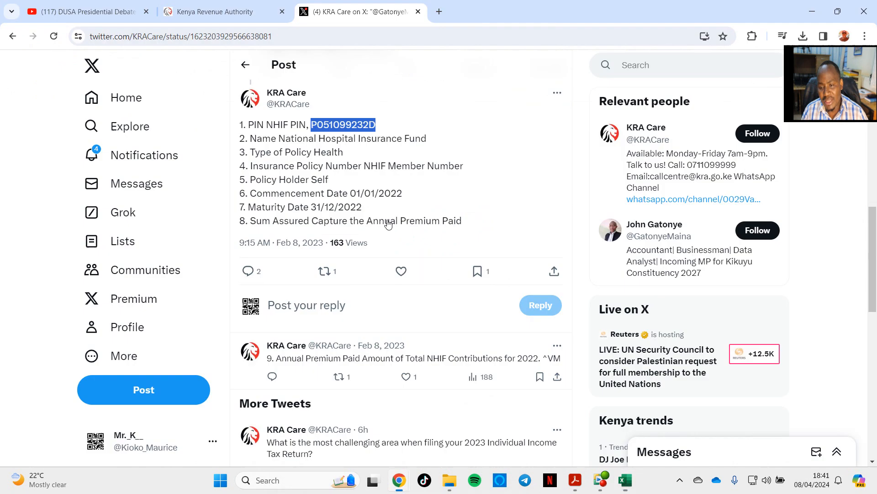
pyautogui.click(446, 418)
pyautogui.click(219, 12)
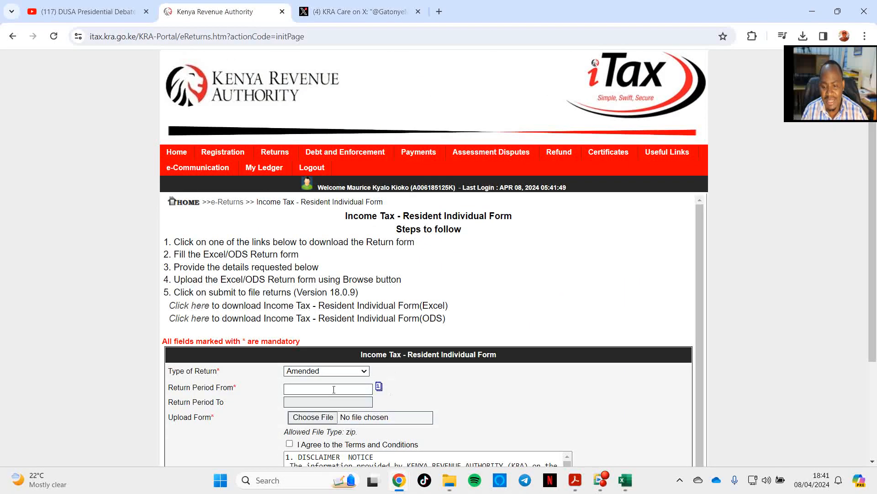
# Step: Start choosing a file for Upload Form and browse to the personal user folder under Users on Local Disk (C:)
pyautogui.click(317, 421)
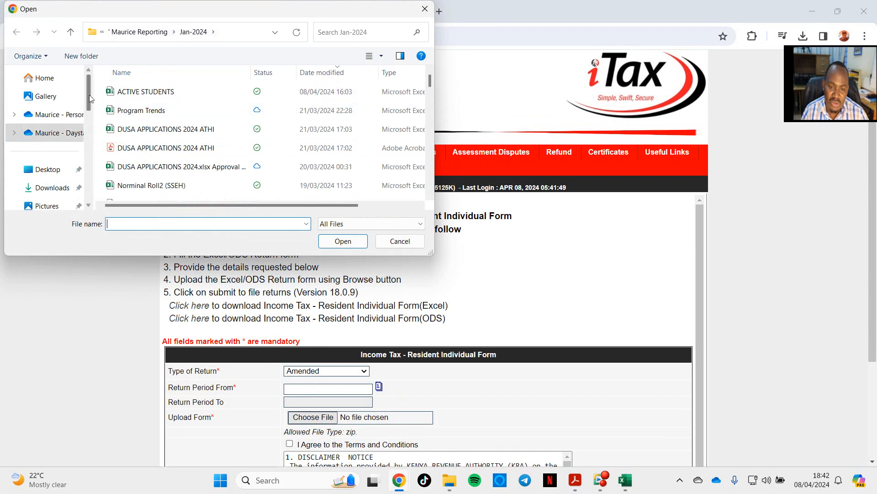
pyautogui.moveTo(89, 95); pyautogui.dragTo(86, 114)
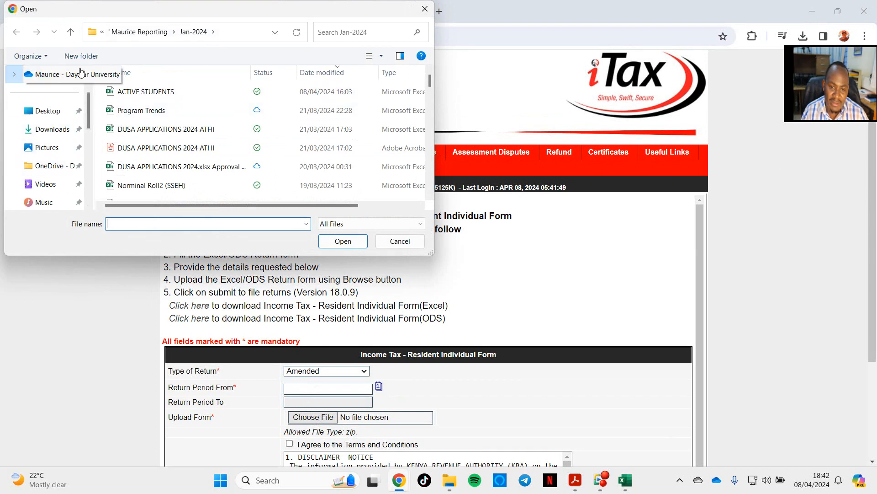
pyautogui.scroll(-5, 57, 151)
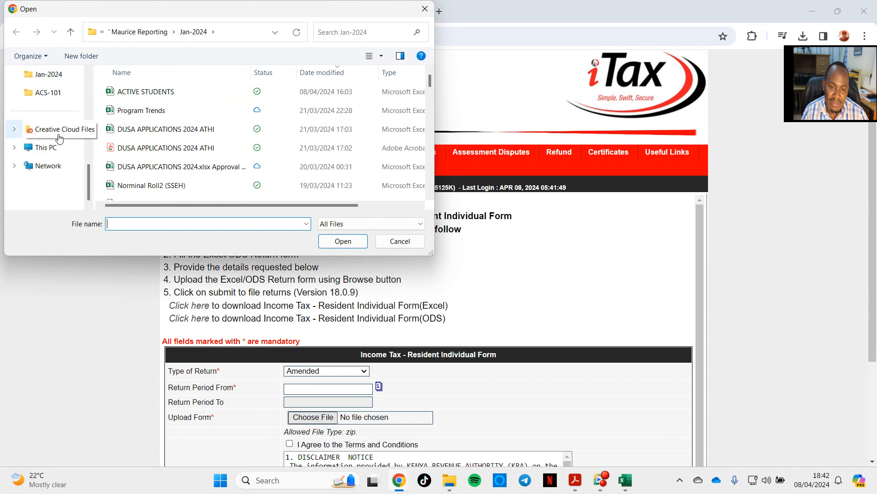
pyautogui.click(48, 147)
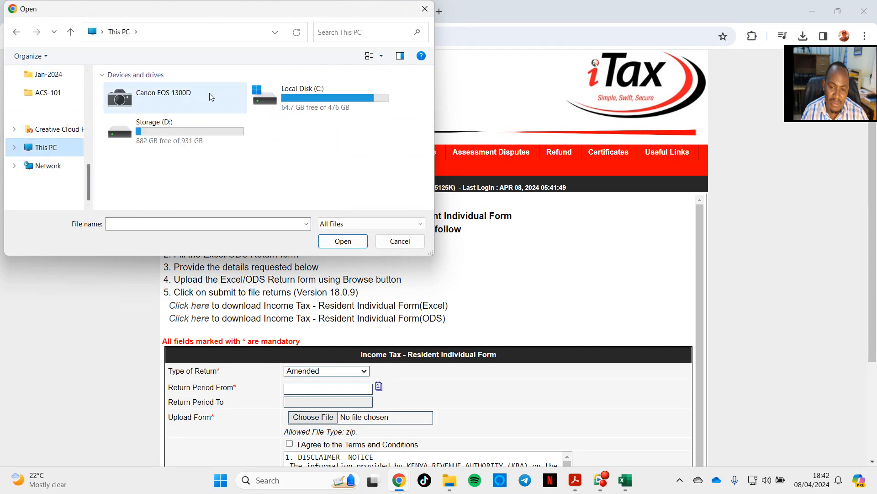
pyautogui.doubleClick(274, 103)
pyautogui.scroll(-2, 142, 185)
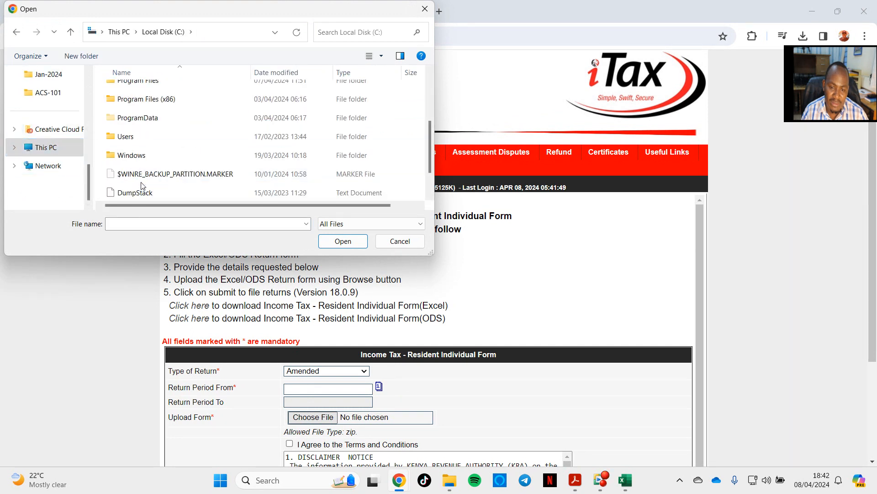
pyautogui.doubleClick(132, 137)
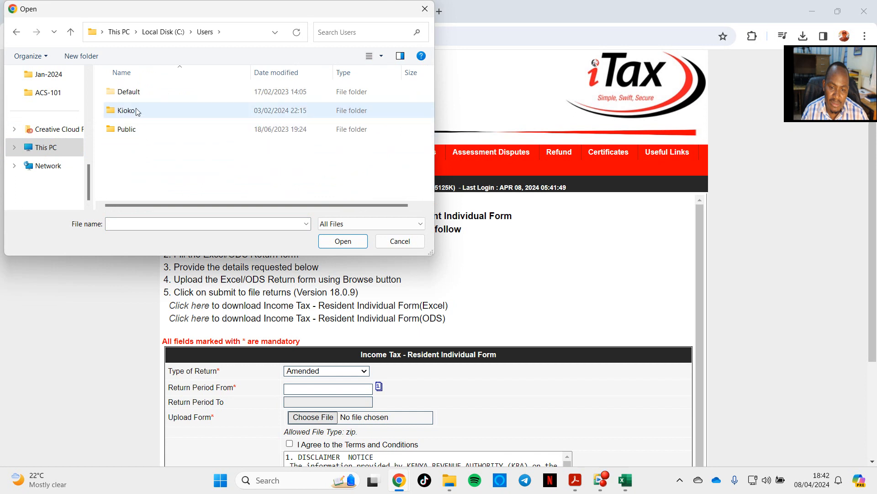
pyautogui.doubleClick(136, 112)
# Step: Attach the ITR zip file dated 08-04-2024_18-41-17 from the Documents folder as the upload form
pyautogui.scroll(-3, 153, 160)
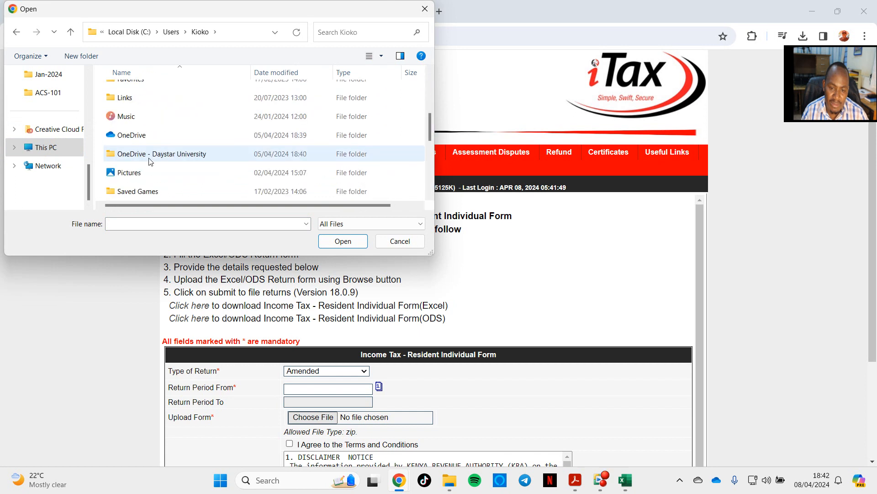
pyautogui.scroll(-1, 135, 112)
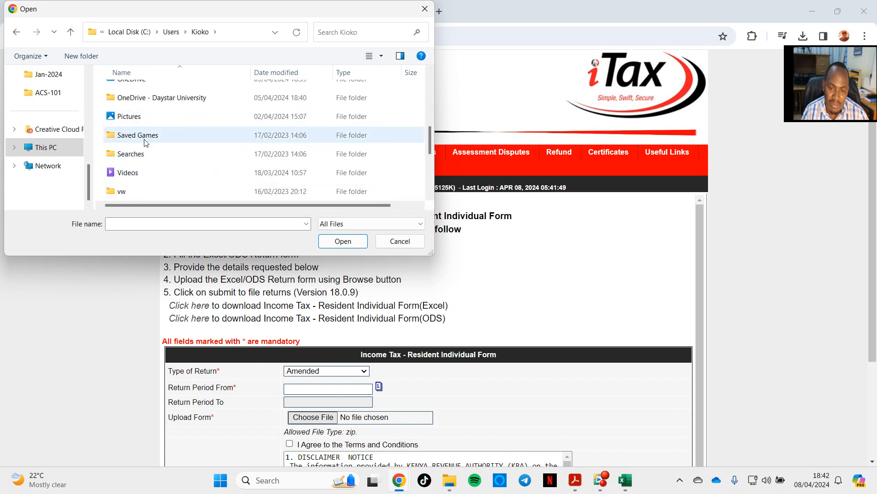
pyautogui.scroll(-2, 145, 151)
pyautogui.scroll(2, 147, 157)
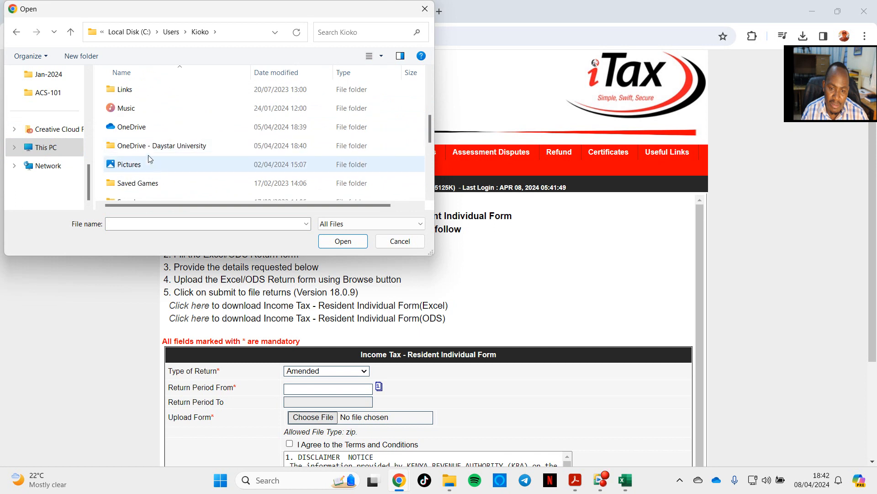
pyautogui.scroll(1, 147, 140)
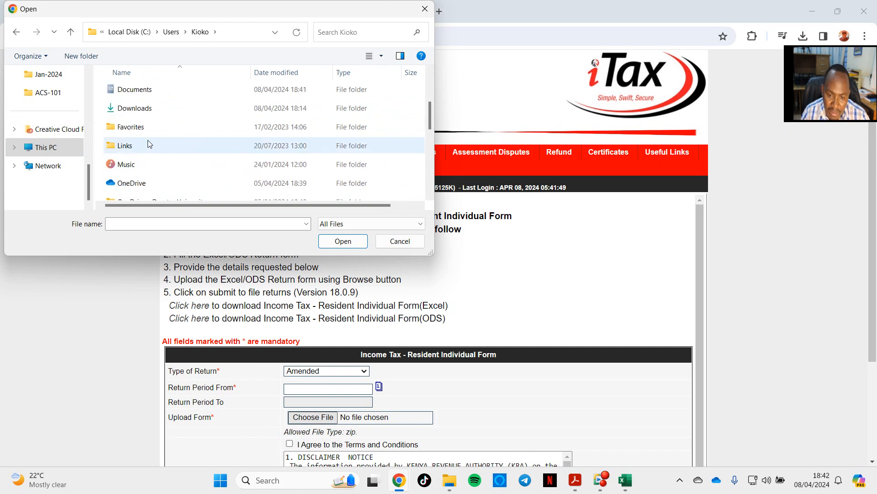
pyautogui.doubleClick(145, 95)
pyautogui.scroll(-1, 217, 136)
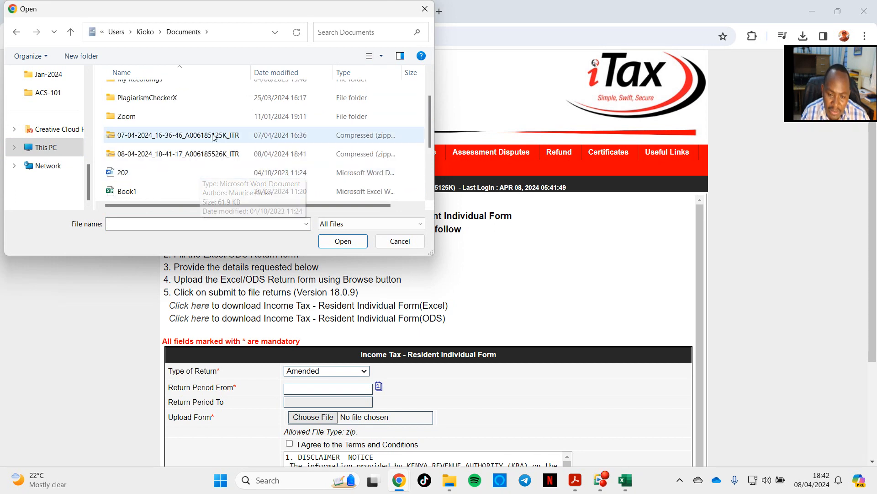
pyautogui.click(198, 153)
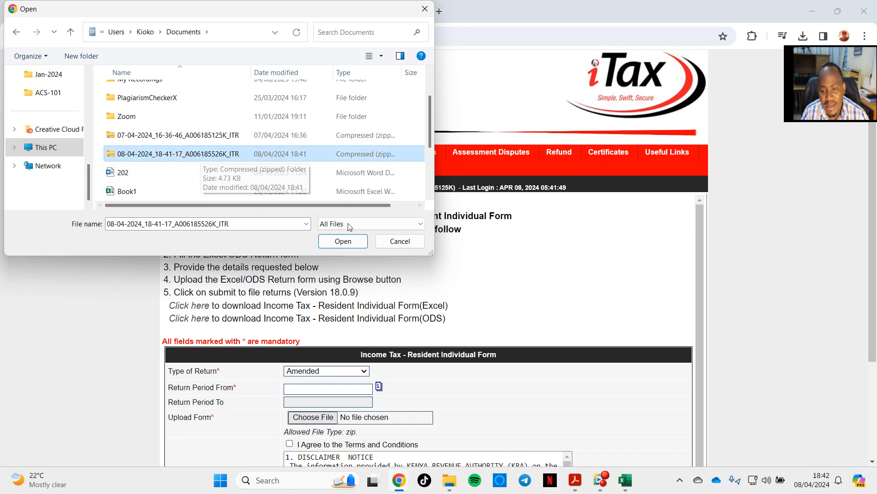
pyautogui.click(343, 241)
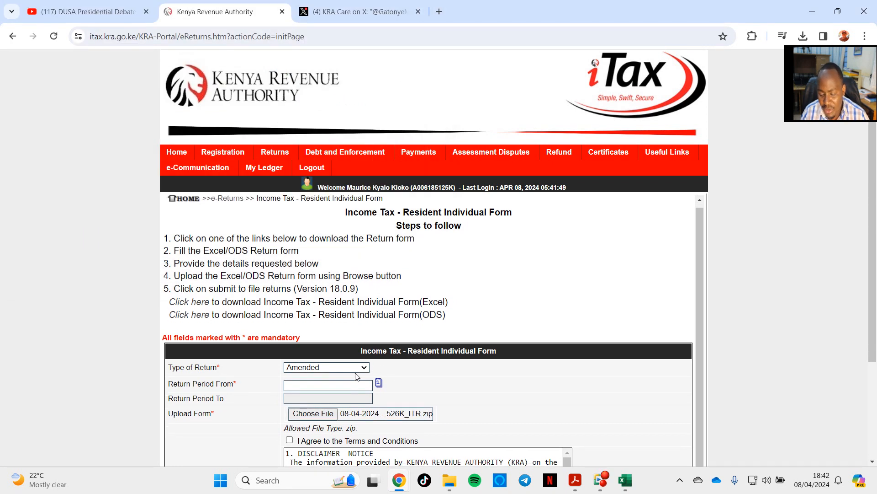
# Step: Check the available Type of Return options and look over the return period, terms and submission part of the form
pyautogui.click(366, 371)
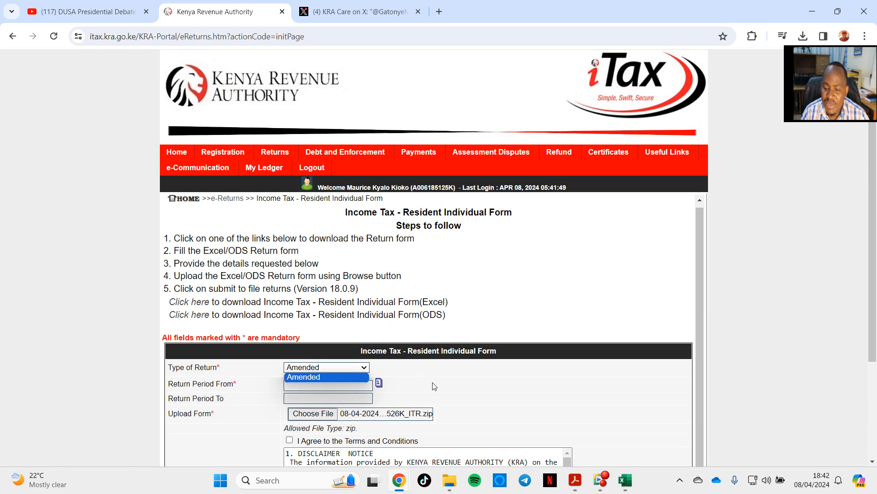
pyautogui.scroll(-3, 434, 384)
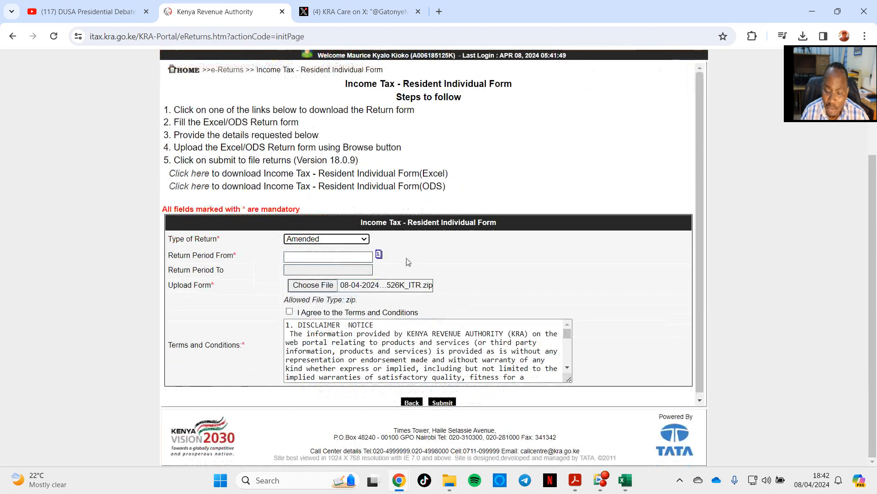
pyautogui.scroll(3, 413, 270)
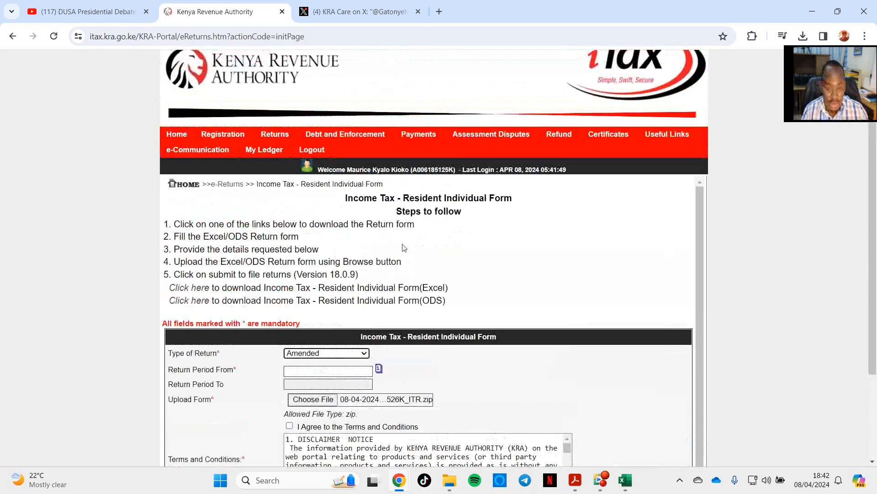